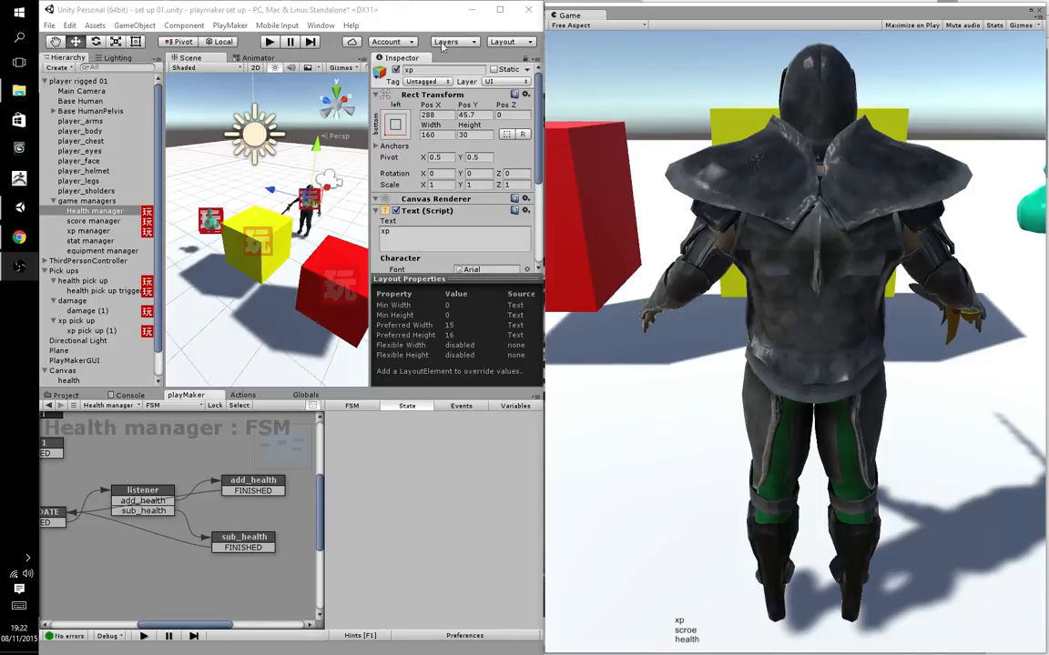
# - Run the game, move the character through the red damage cube to test the health loss, and stop play mode
pyautogui.click(270, 42)
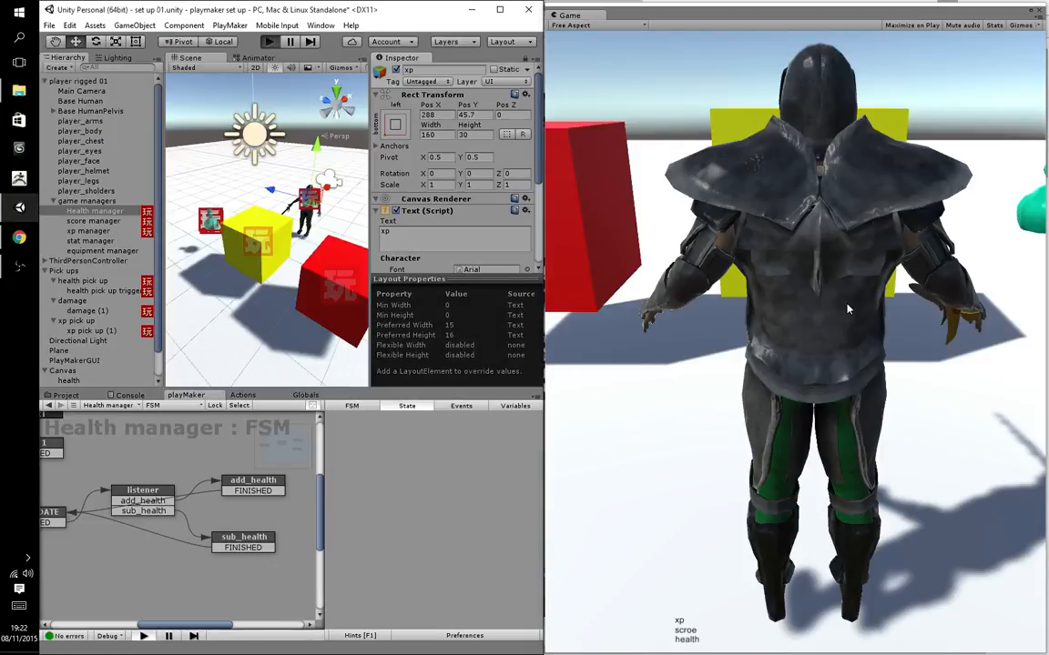
pyautogui.press('w')
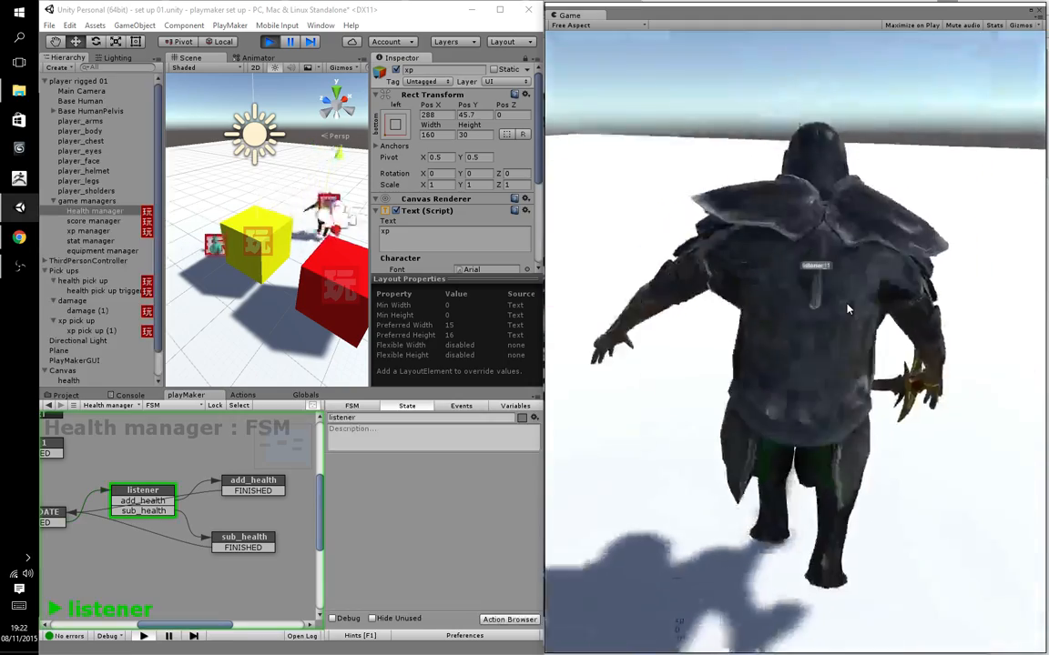
pyautogui.press('w')
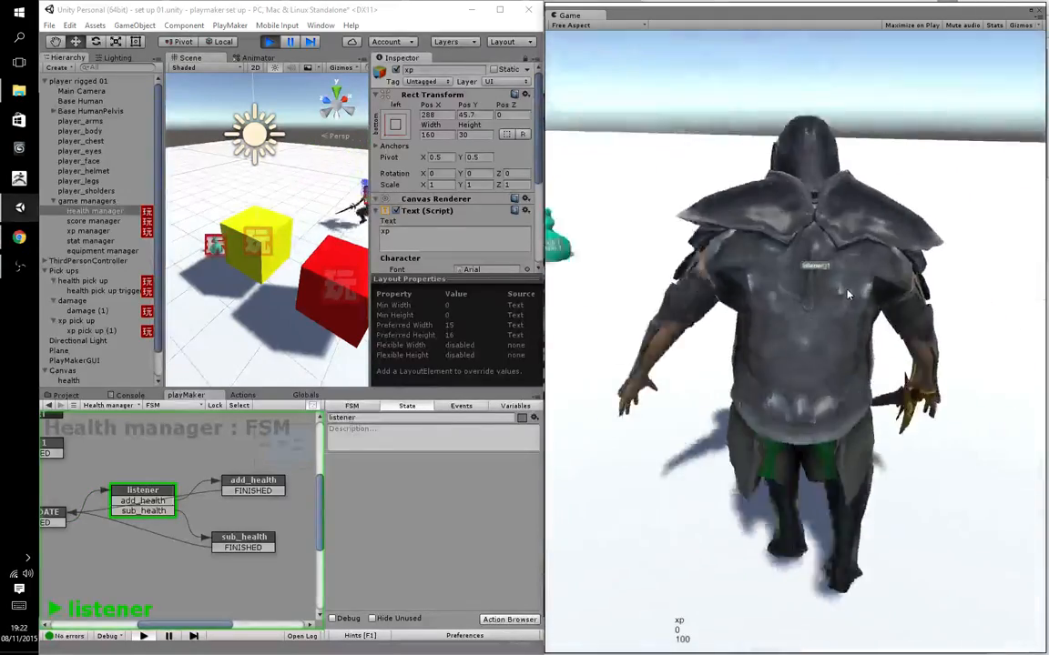
pyautogui.press('w')
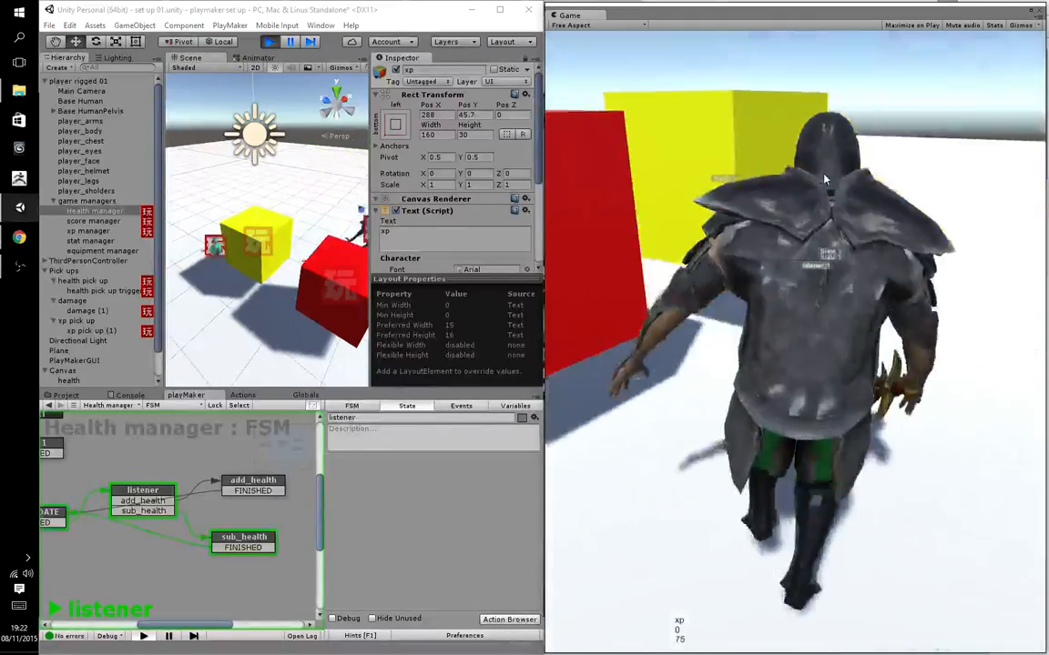
pyautogui.click(270, 43)
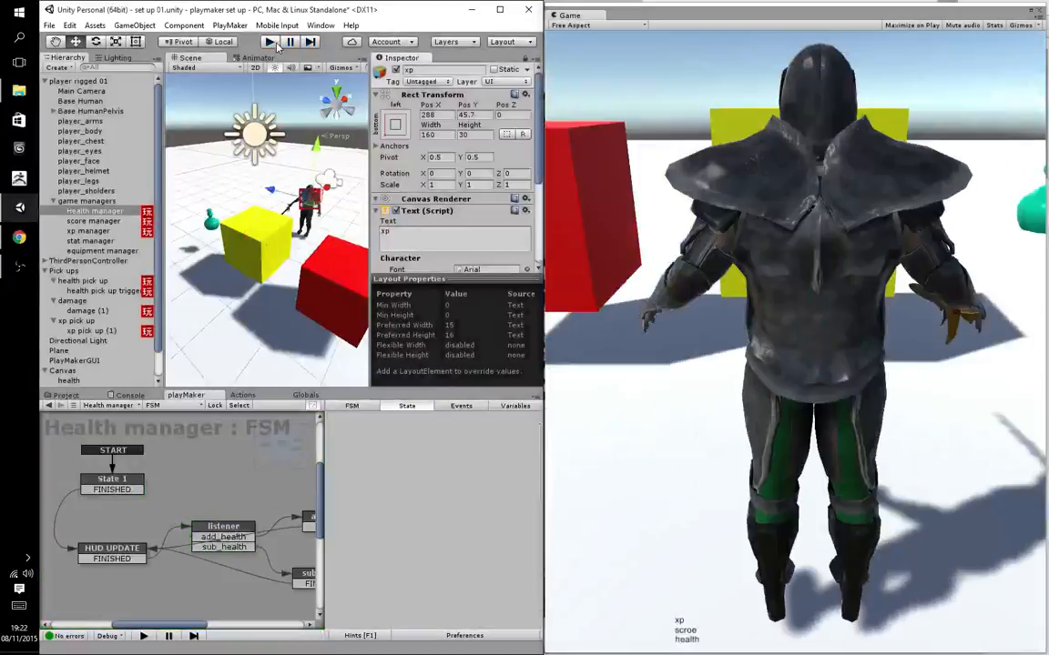
# - Run the game again and walk the character into the green health potion while displaying the health pick up trigger's FSM
pyautogui.click(270, 43)
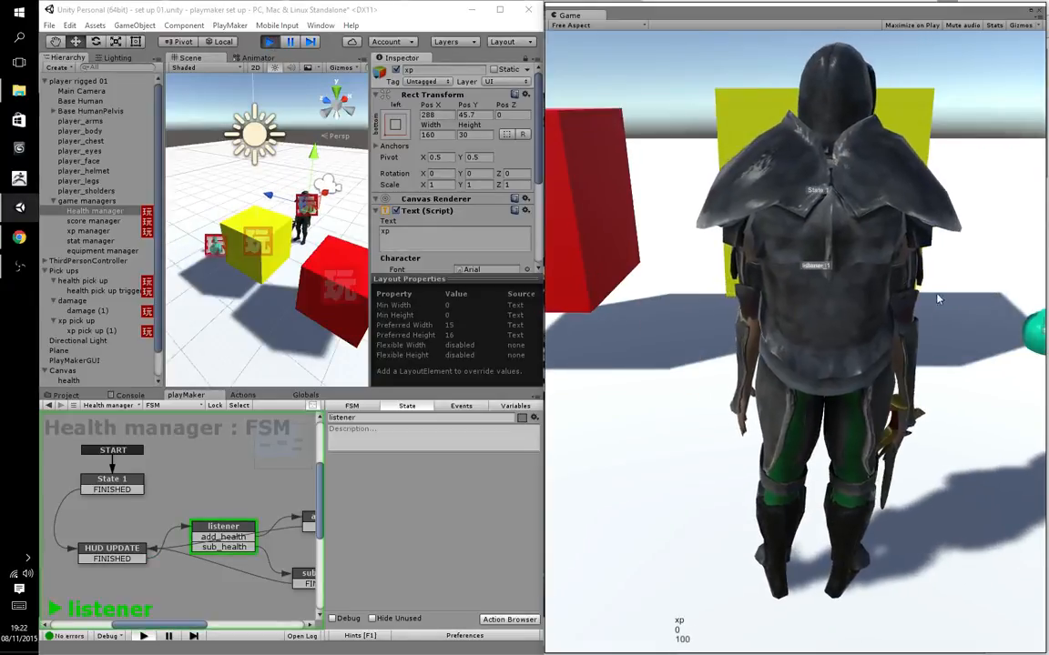
pyautogui.press('space')
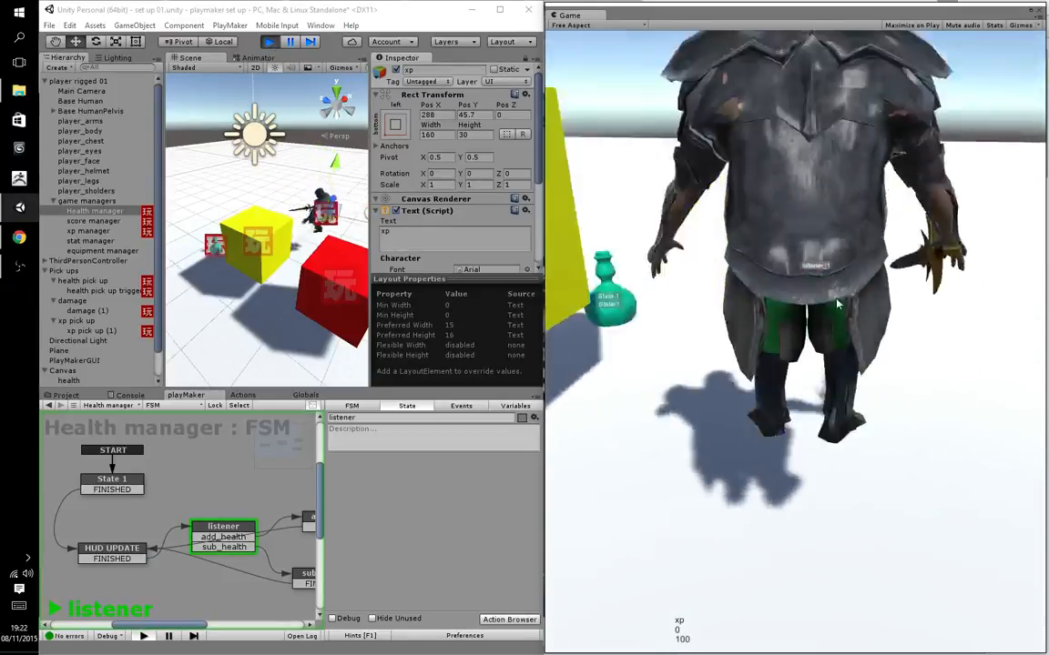
pyautogui.press('w')
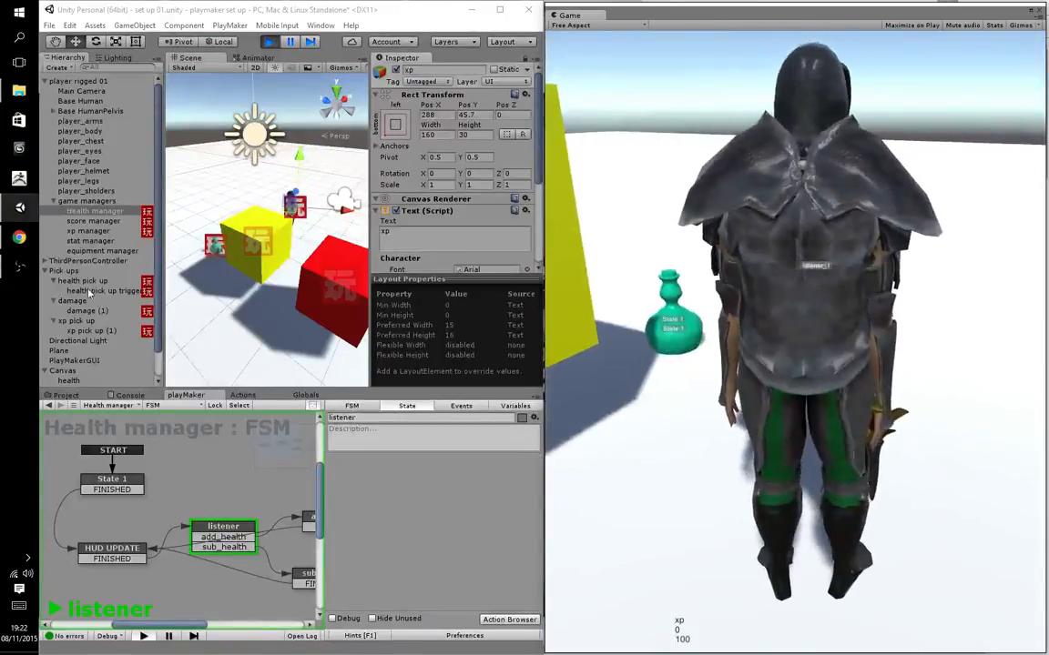
pyautogui.click(95, 291)
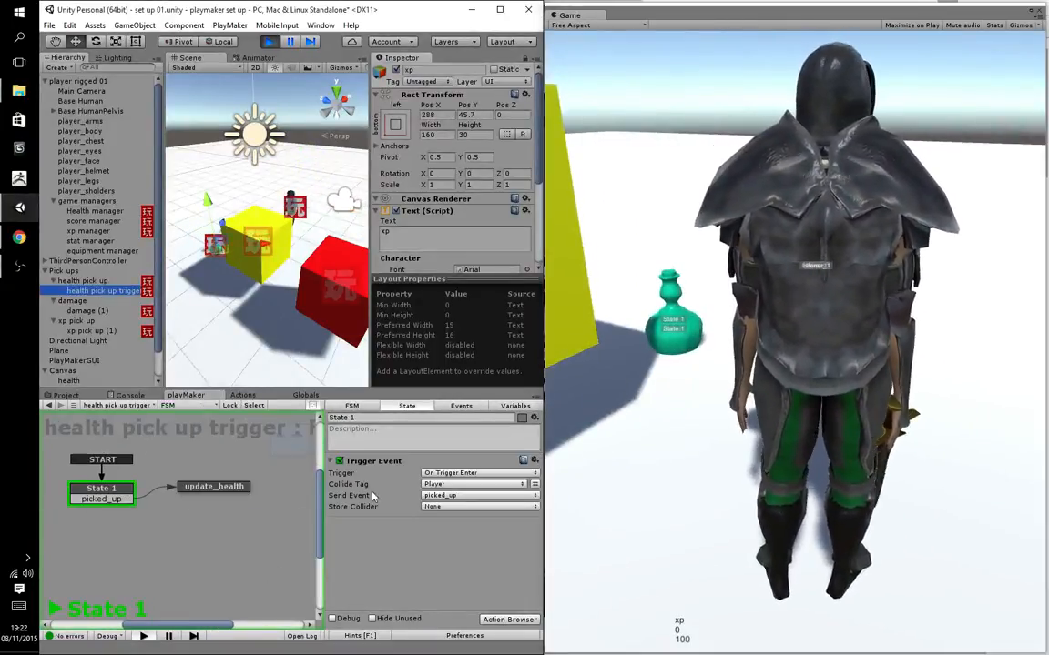
pyautogui.click(685, 488)
pyautogui.press('w')
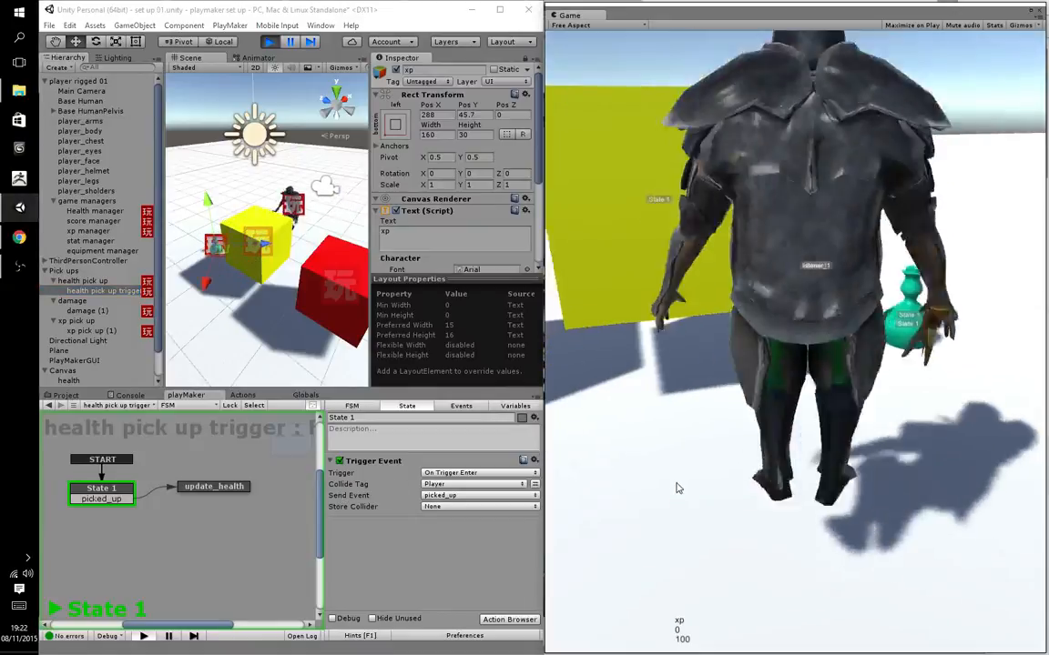
pyautogui.press('w')
pyautogui.press('a')
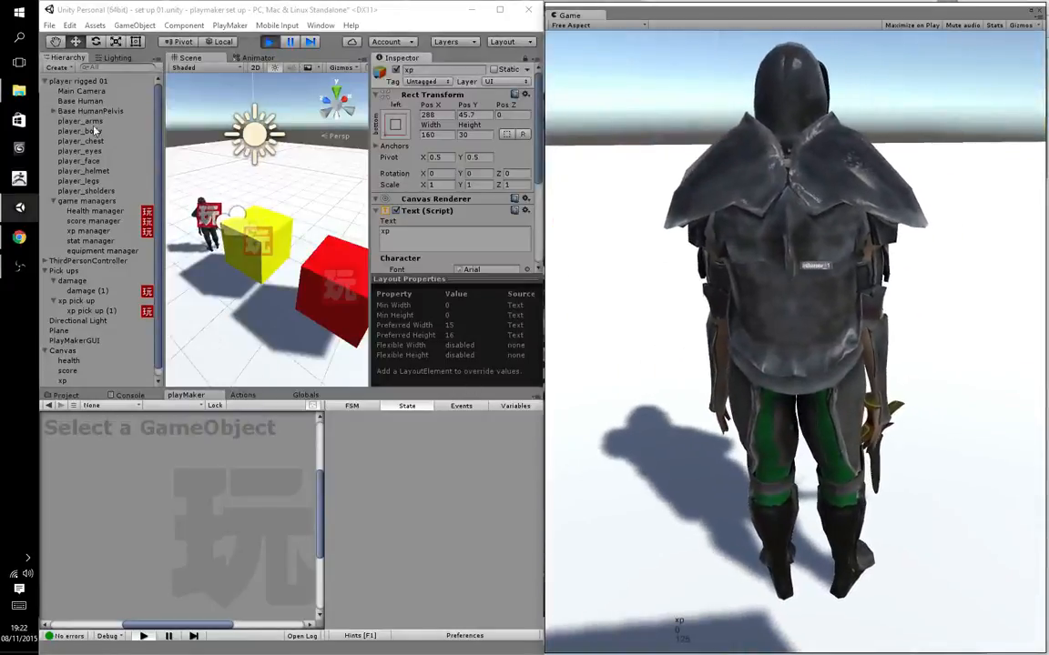
# - Inspect the add_health state and its Int Add action in the Health manager's FSM
pyautogui.click(94, 211)
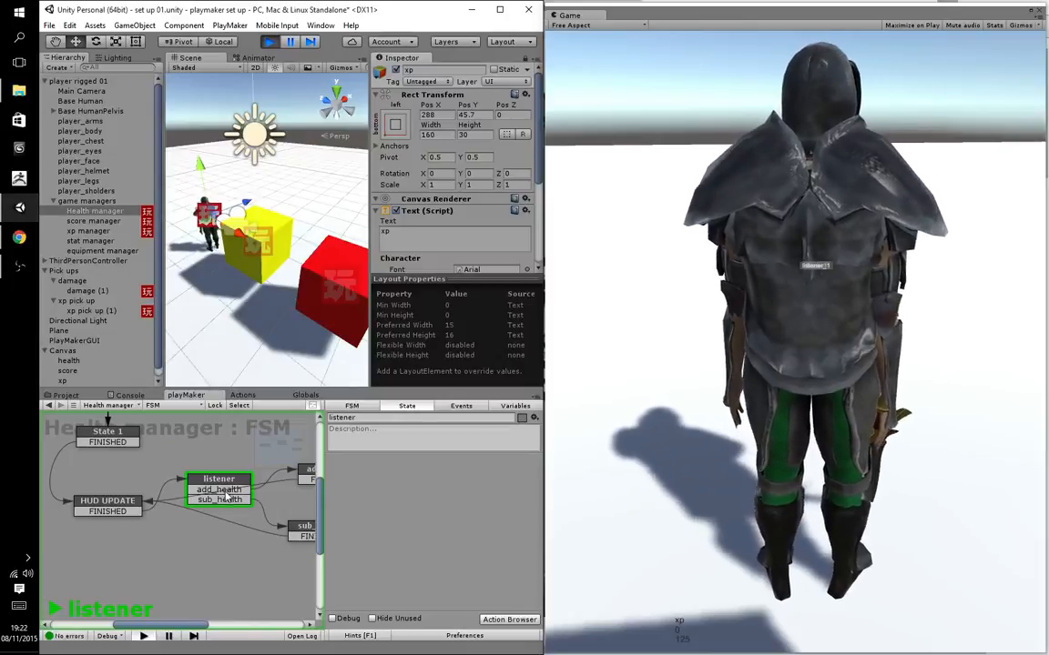
pyautogui.moveTo(227, 498); pyautogui.dragTo(170, 496, button='middle')
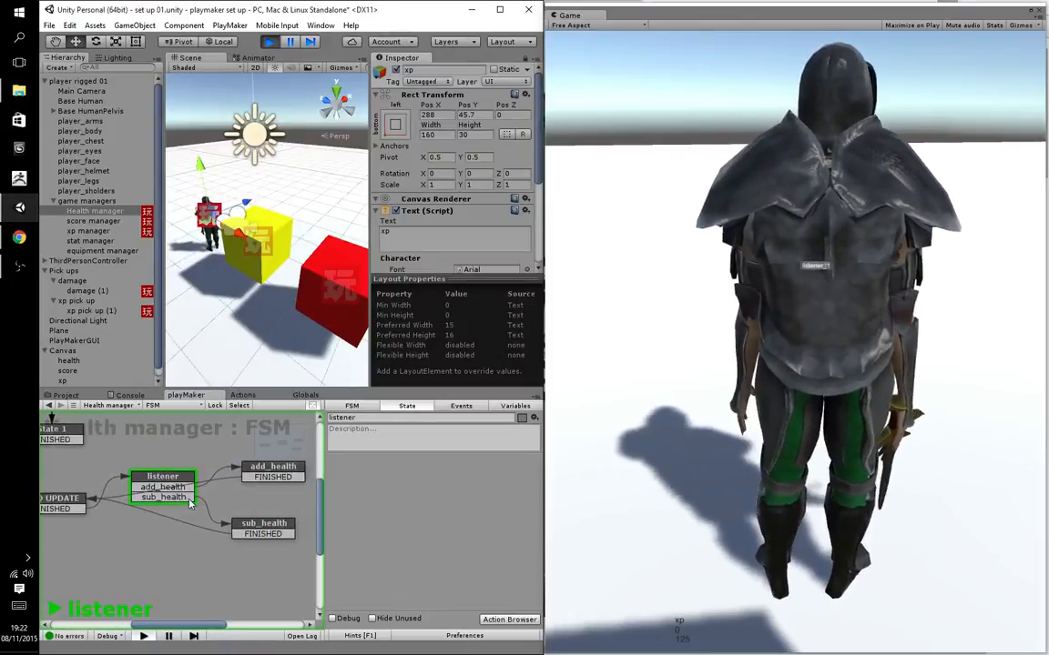
pyautogui.click(281, 472)
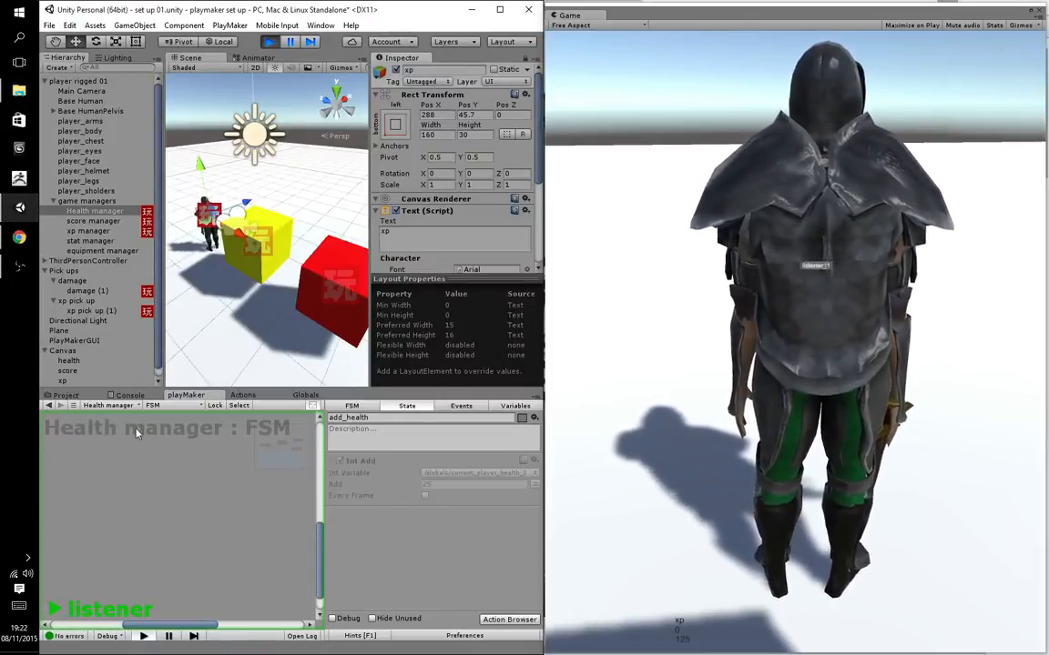
pyautogui.click(105, 212)
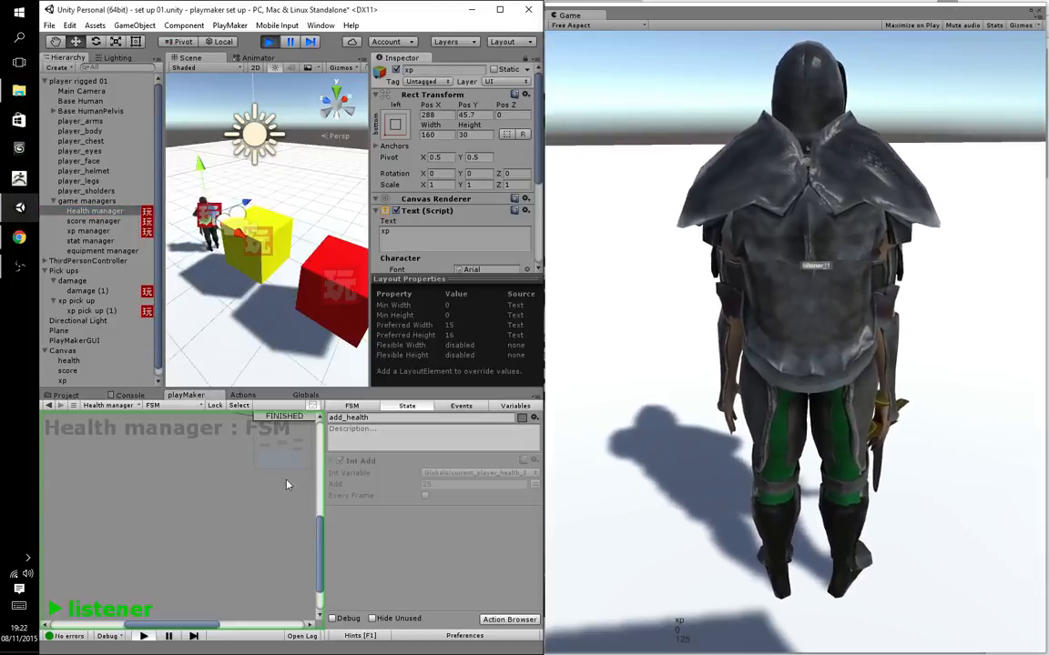
pyautogui.moveTo(257, 430); pyautogui.dragTo(244, 551, button='middle')
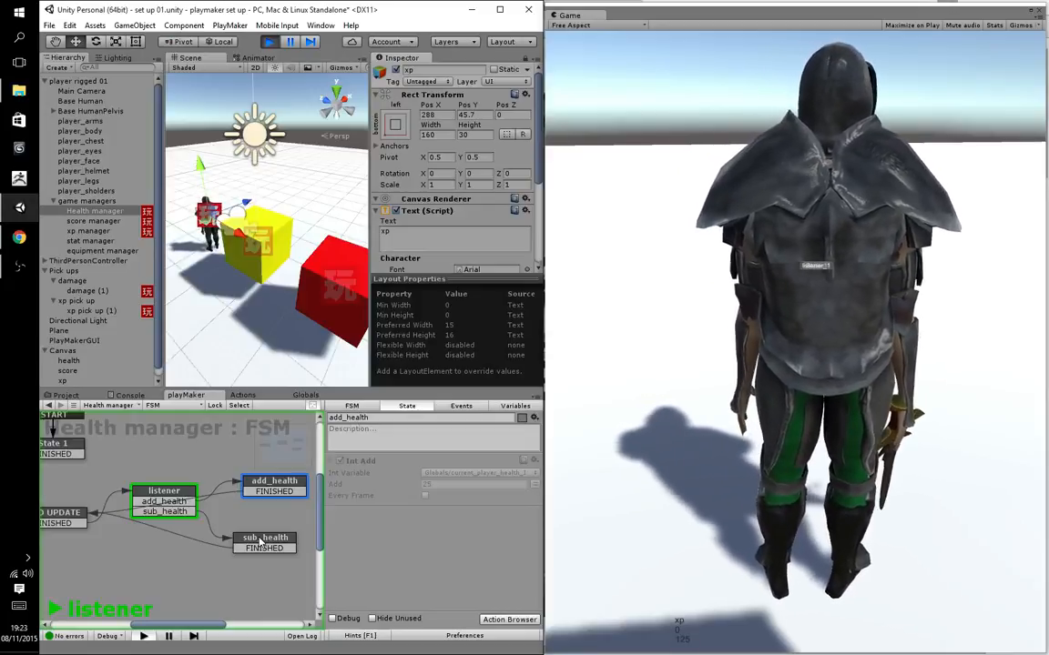
# - Open the xp manager's FSM, inspect its level_1 state, and list the FSM's variables
pyautogui.click(88, 232)
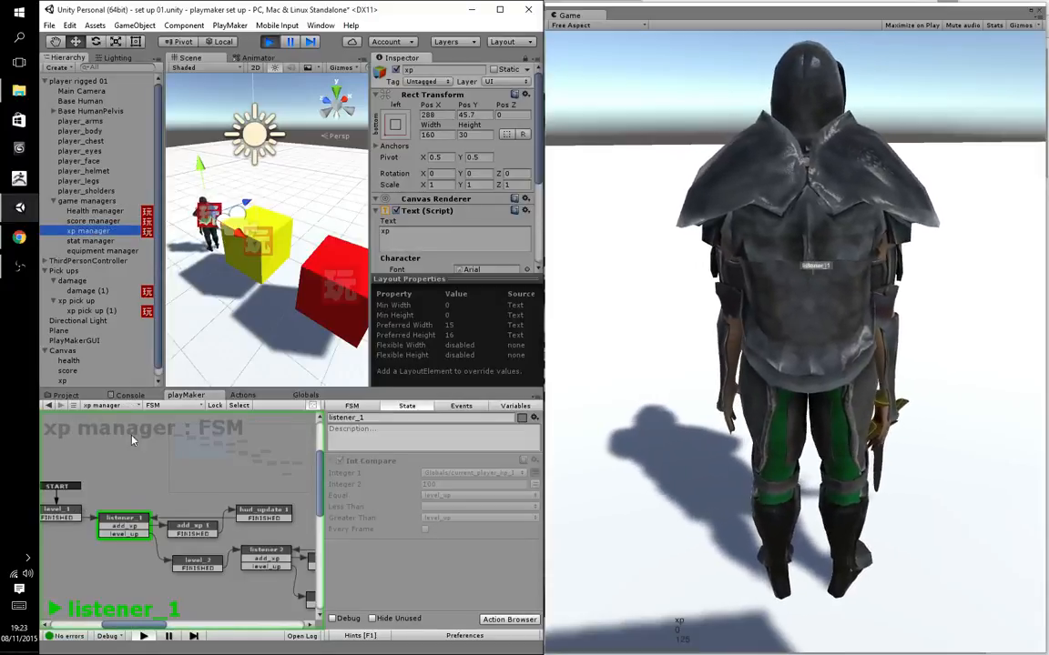
pyautogui.click(139, 503)
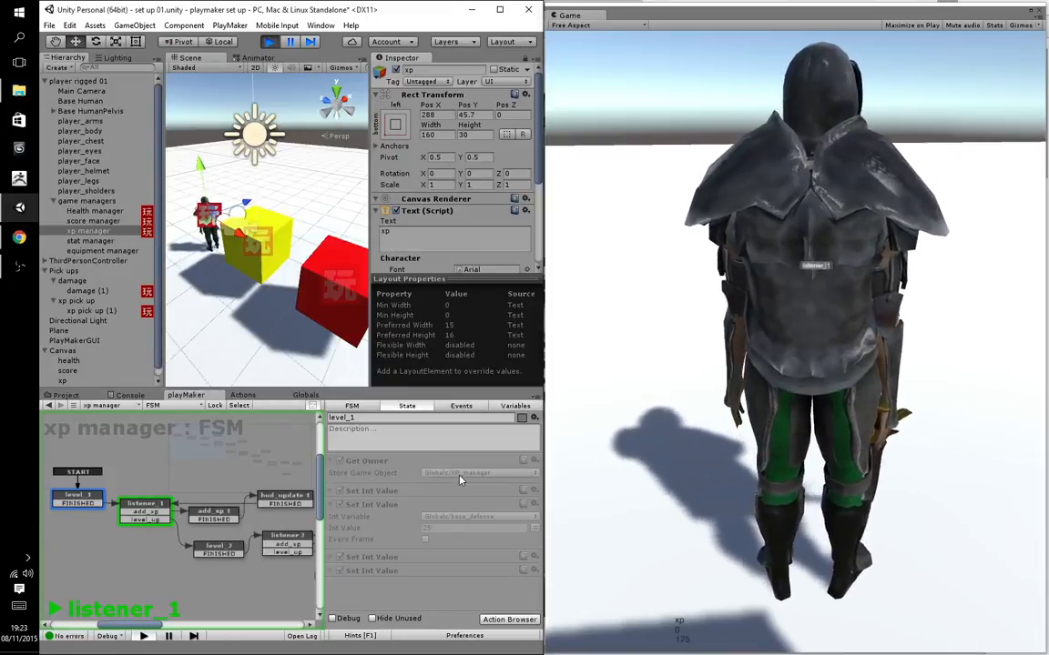
pyautogui.click(515, 406)
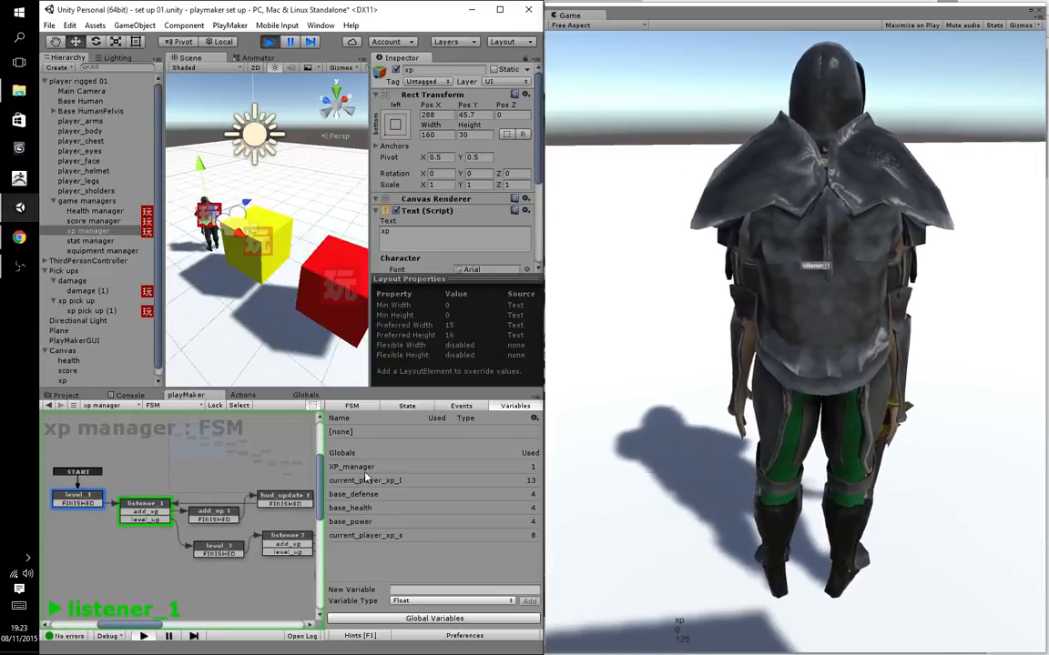
# - Review the Set Int Value actions for player XP, base_defense, base_health and base_power in the xp manager's level_1 state
pyautogui.click(80, 499)
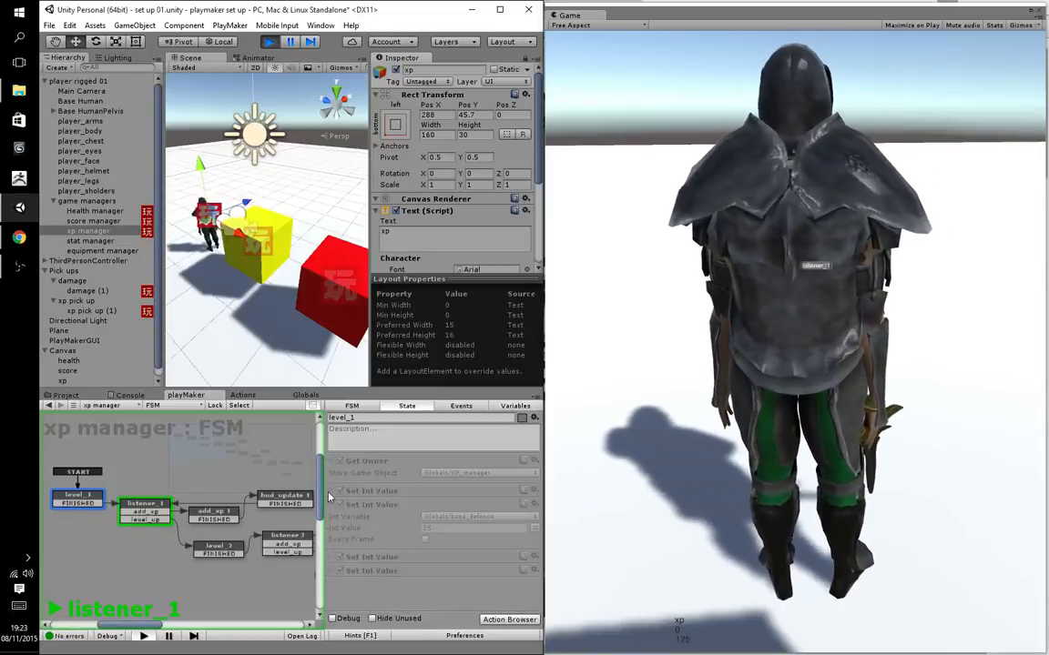
pyautogui.click(330, 492)
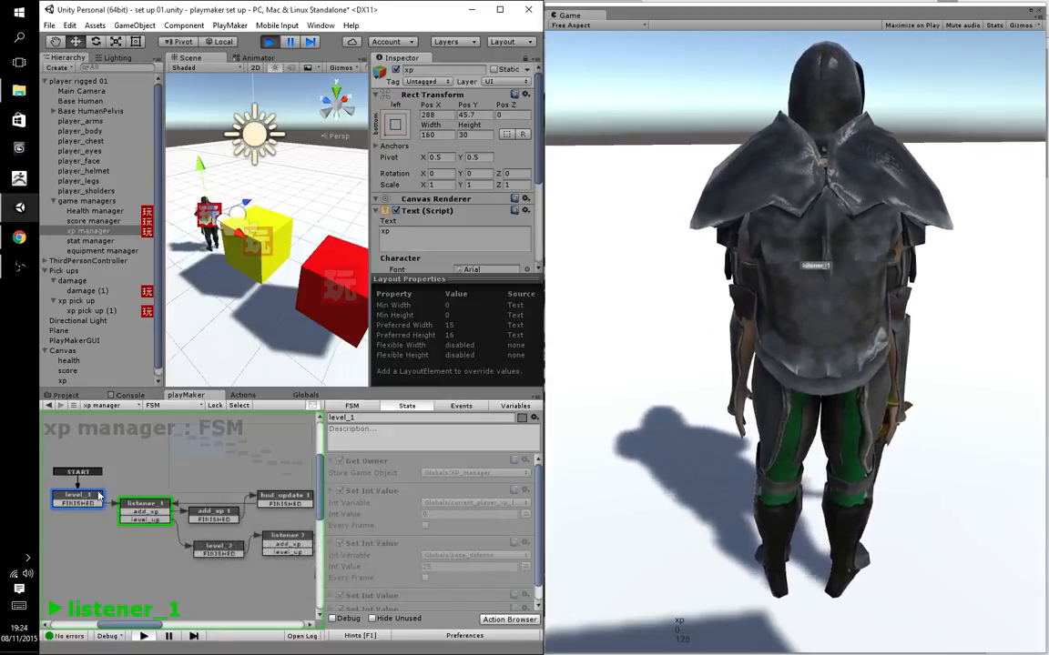
pyautogui.scroll(-1, 368, 544)
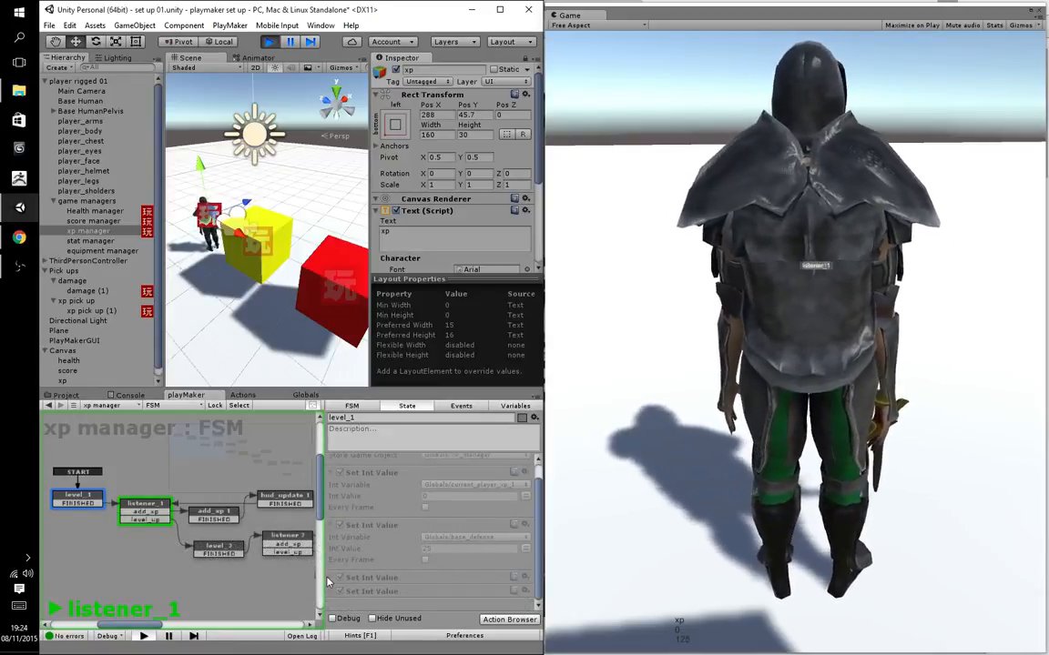
pyautogui.scroll(-2, 351, 547)
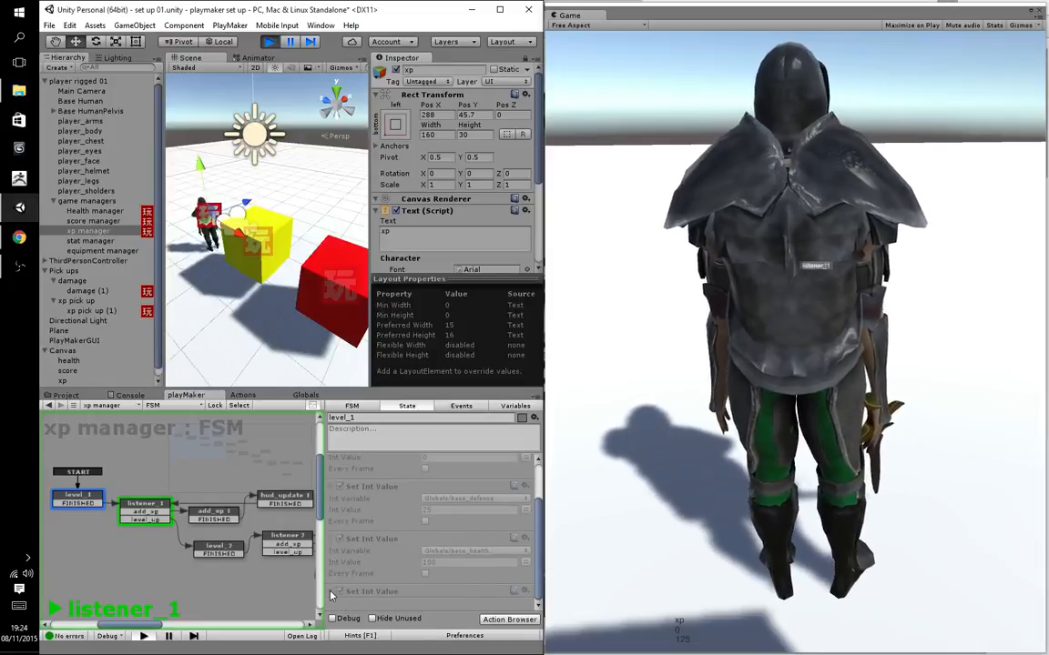
pyautogui.scroll(-2, 467, 579)
pyautogui.click(469, 566)
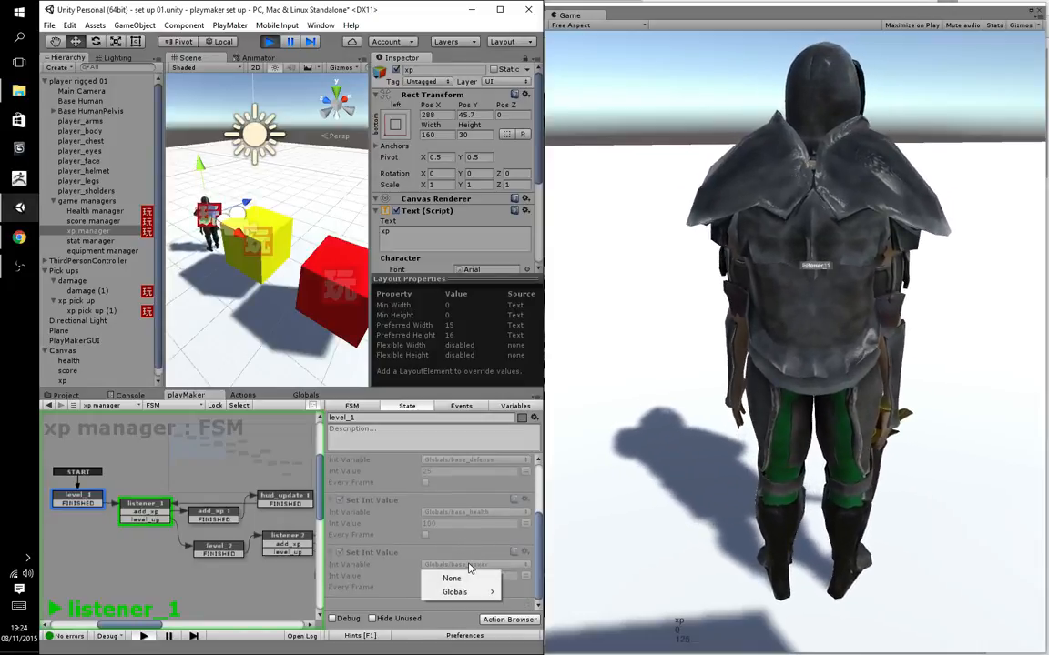
pyautogui.click(401, 576)
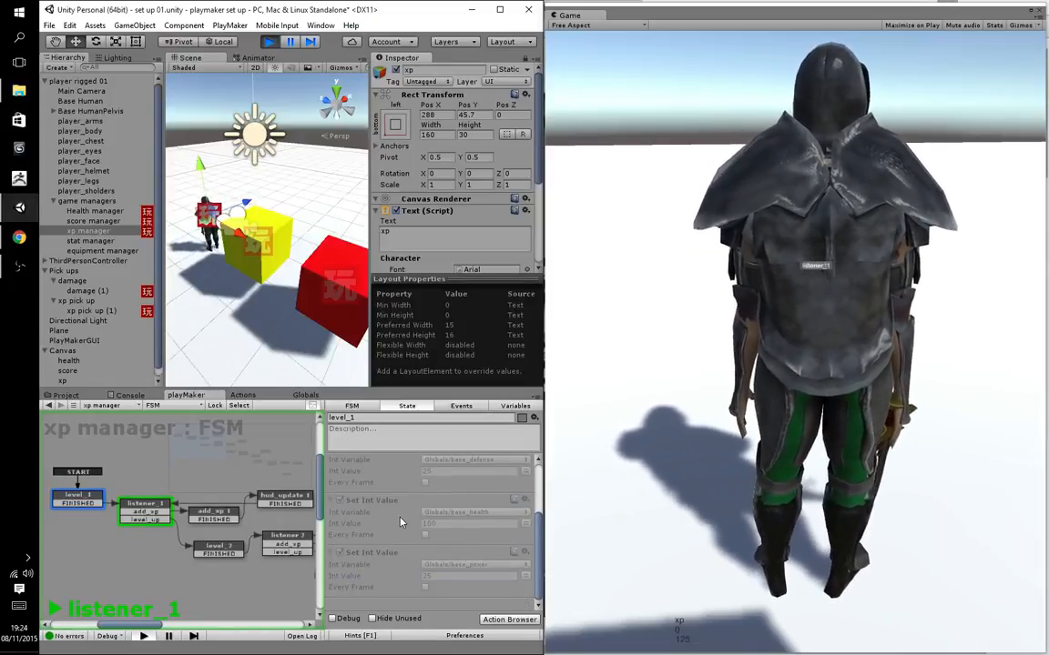
pyautogui.scroll(3, 401, 509)
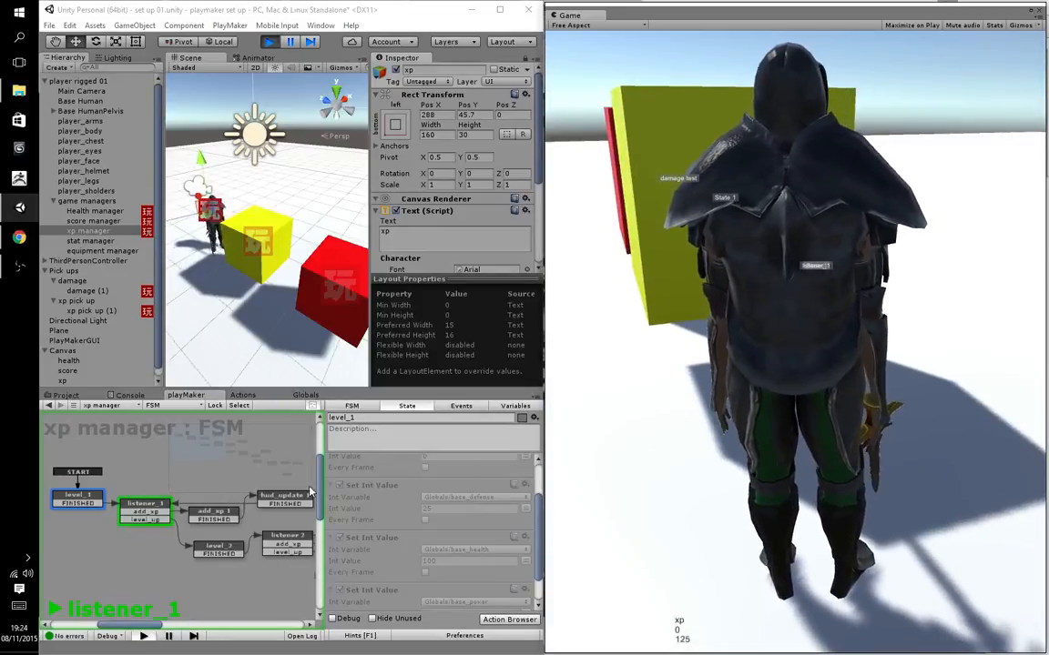
# - Move the character repeatedly through the yellow XP cube to collect 20 XP while the xp manager's FSM is displayed
pyautogui.press('w')
pyautogui.press('space')
pyautogui.press('w')
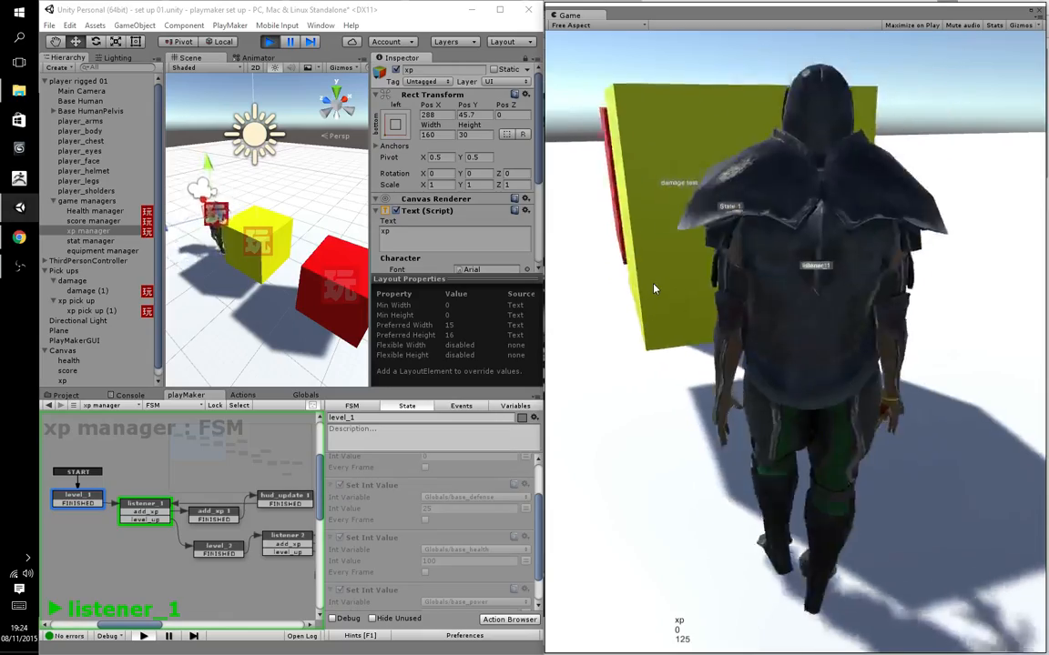
pyautogui.press('w')
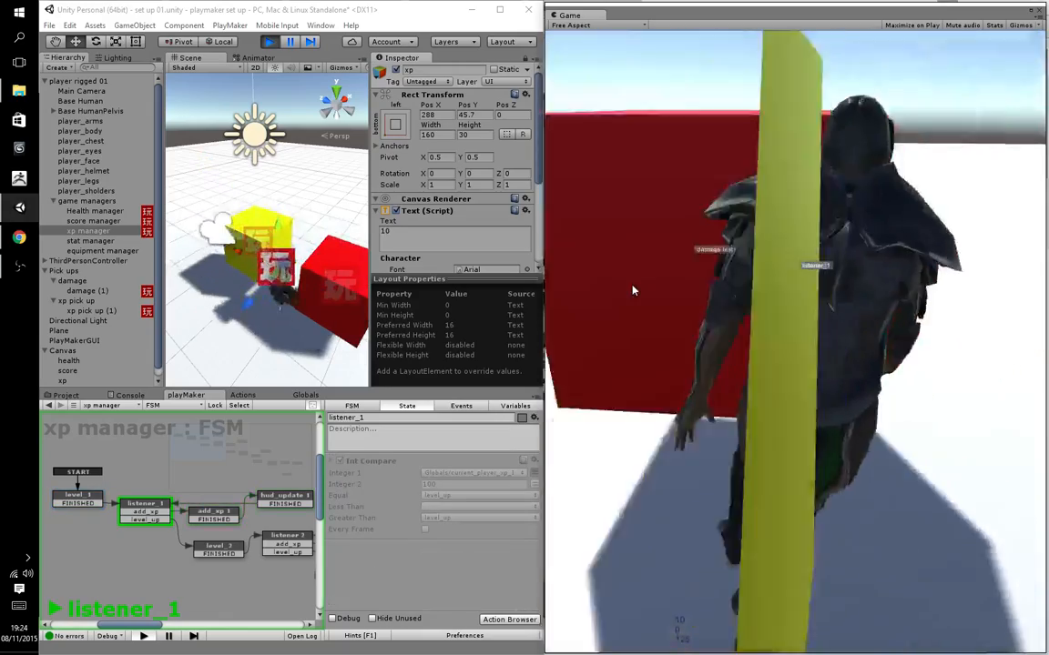
pyautogui.press('w')
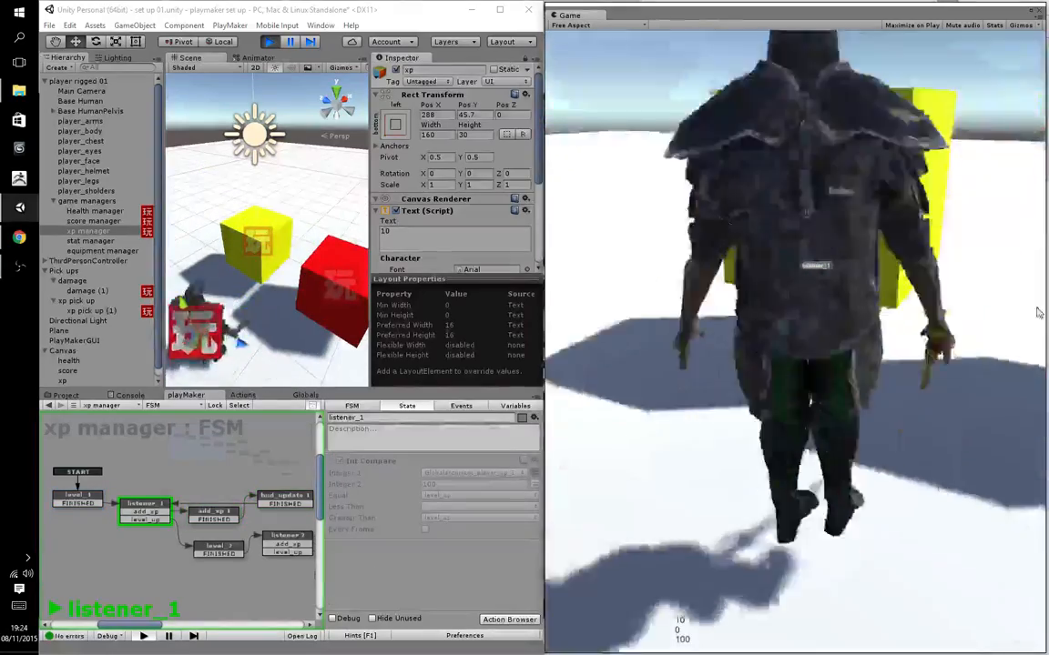
pyautogui.press('space')
pyautogui.press('w')
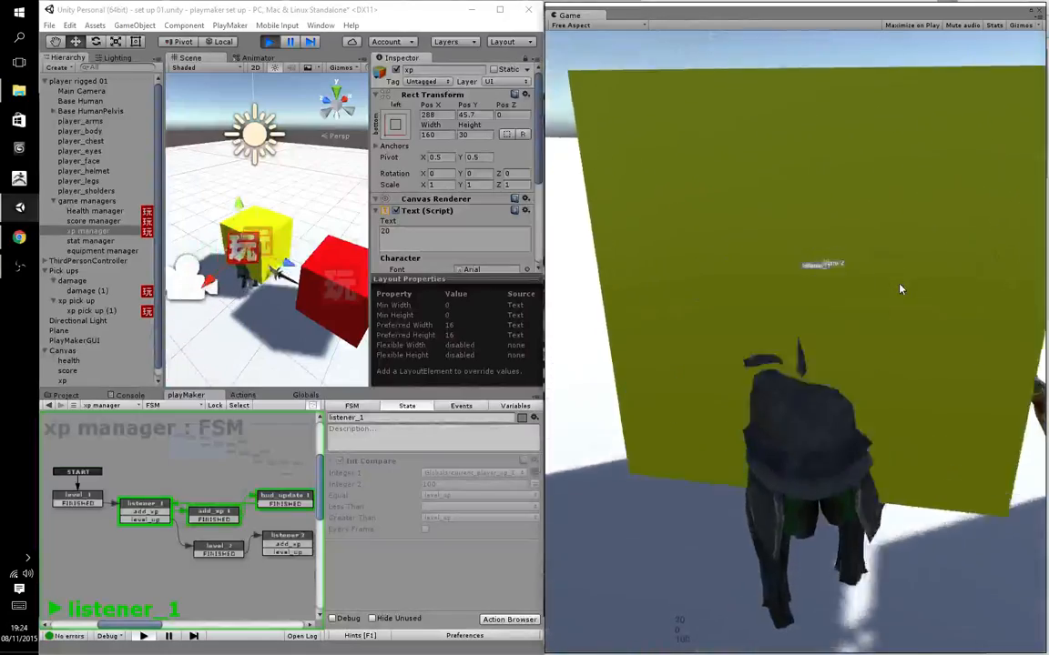
# - Move the character through the red damage cube and the yellow XP cube to reach 40 XP and 25 health
pyautogui.press('w')
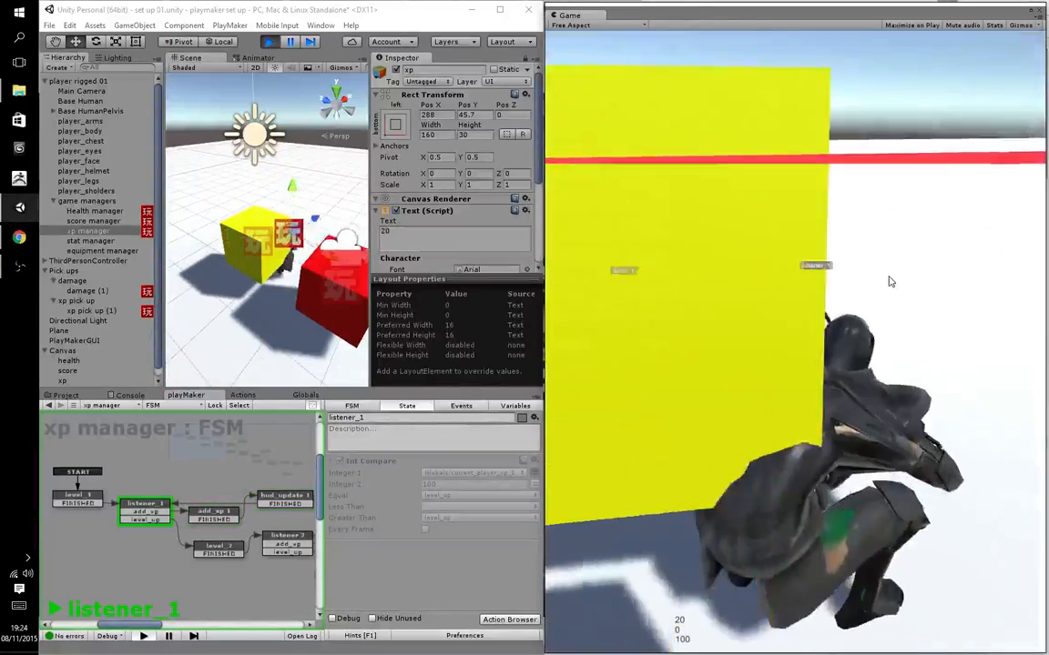
pyautogui.press('w')
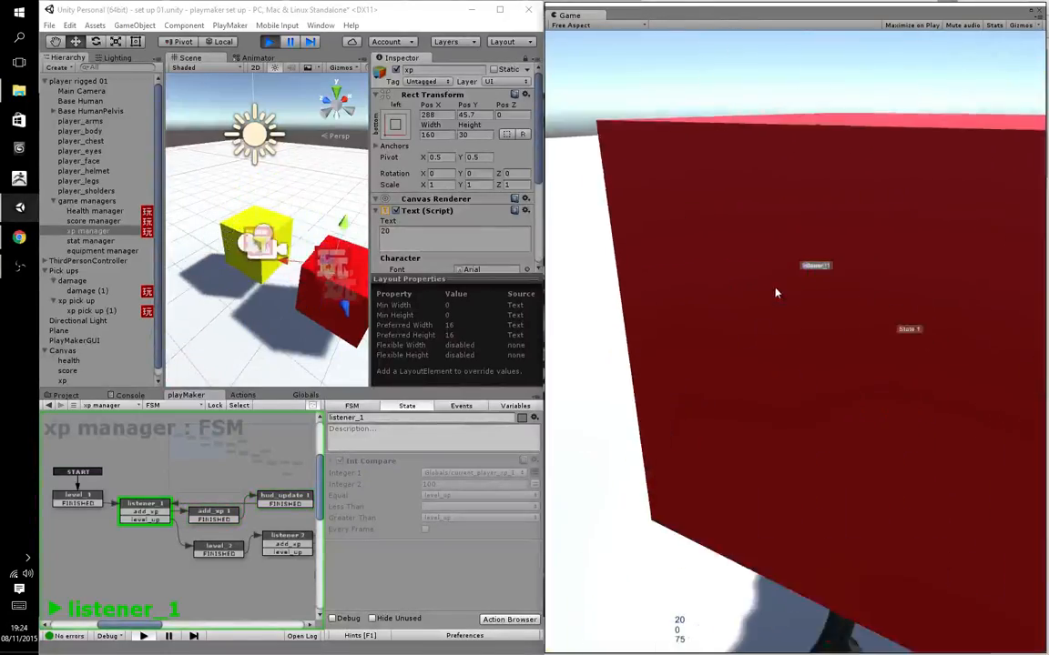
pyautogui.press('w')
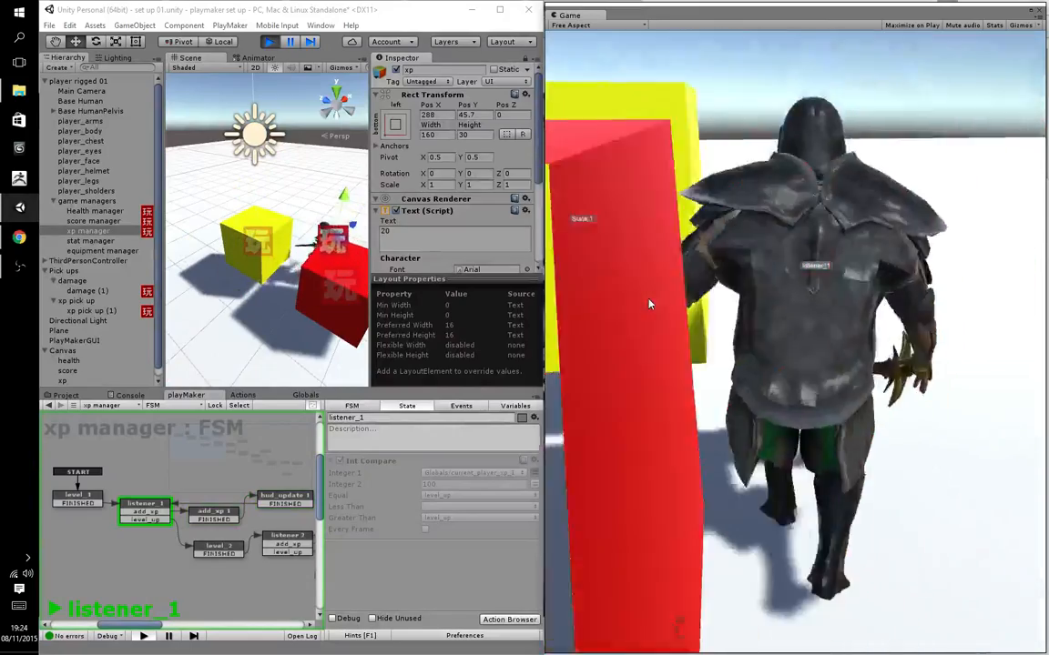
pyautogui.press('w')
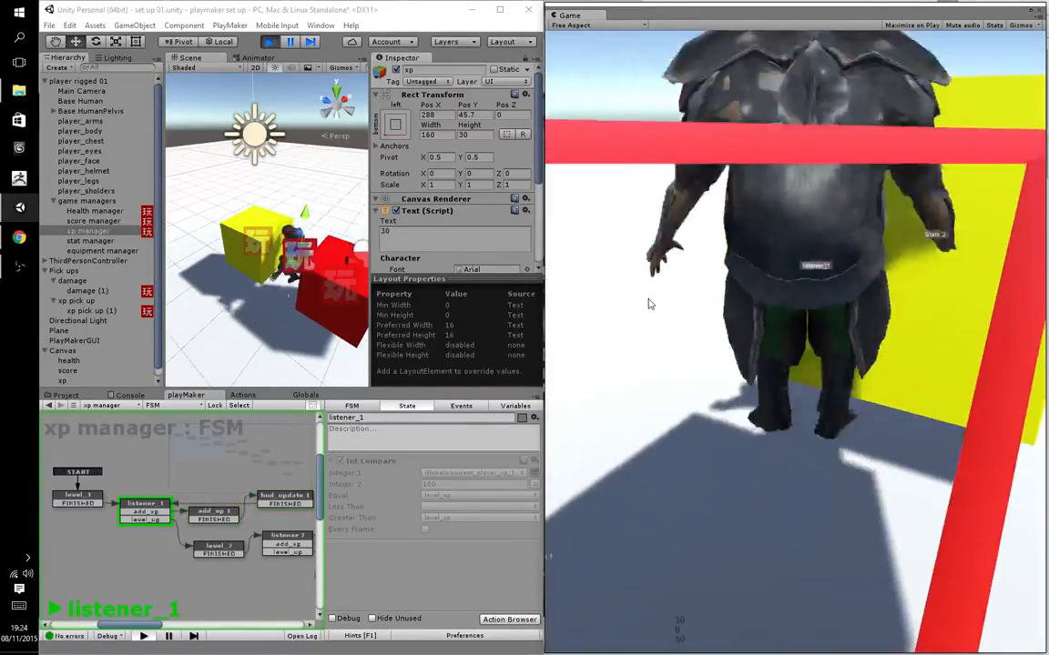
pyautogui.press('w')
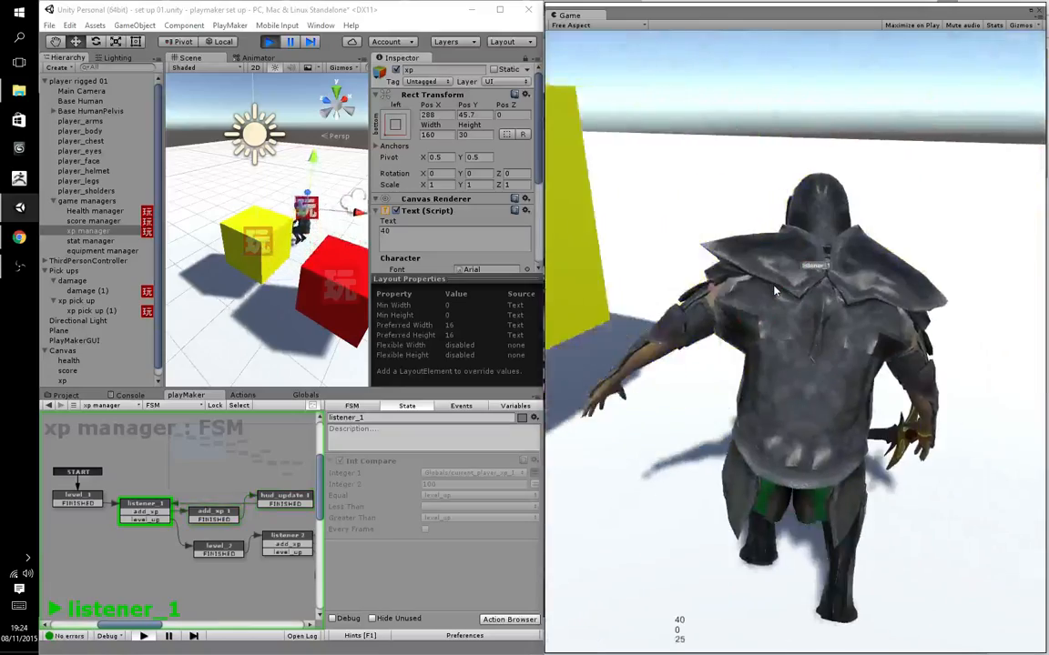
# - Keep passing the character in and out of the yellow XP cube until the XP counter reaches 90
pyautogui.press('w')
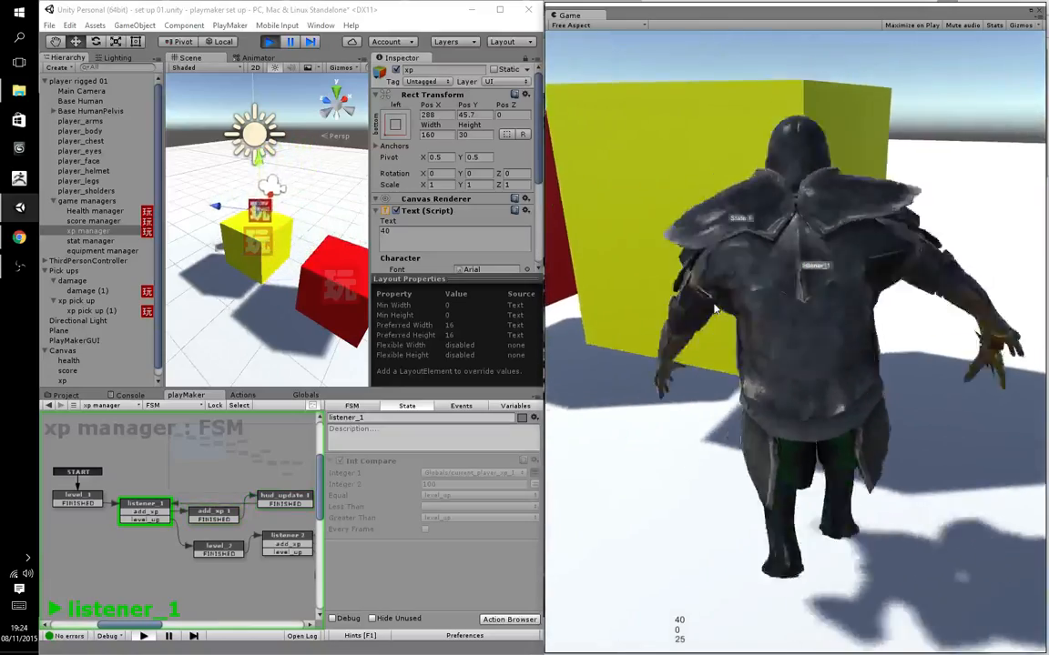
pyautogui.press('w')
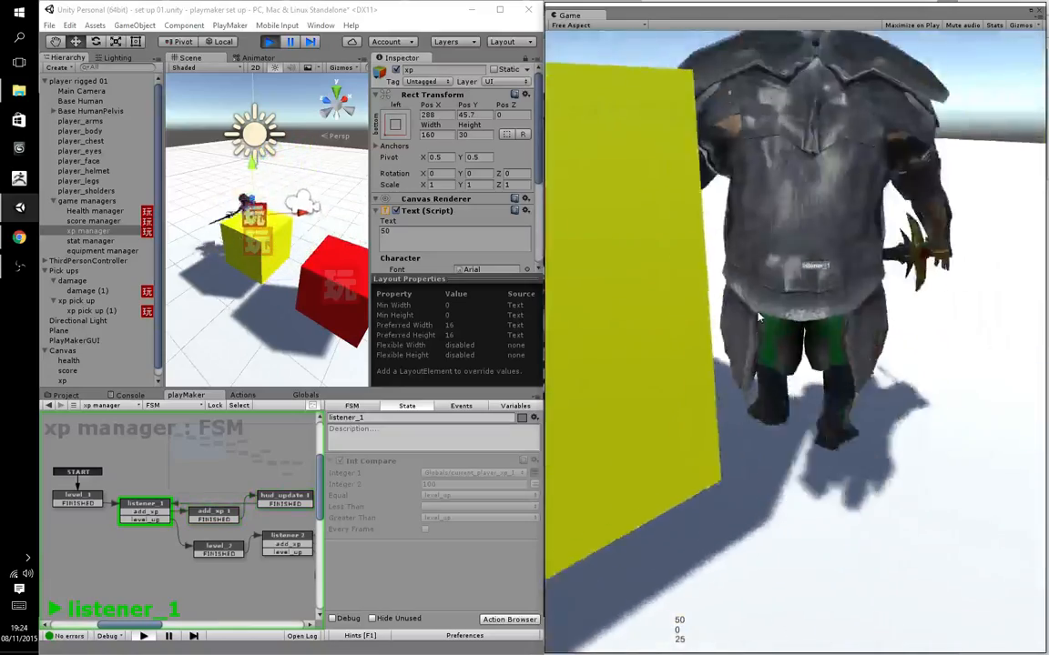
pyautogui.press('w')
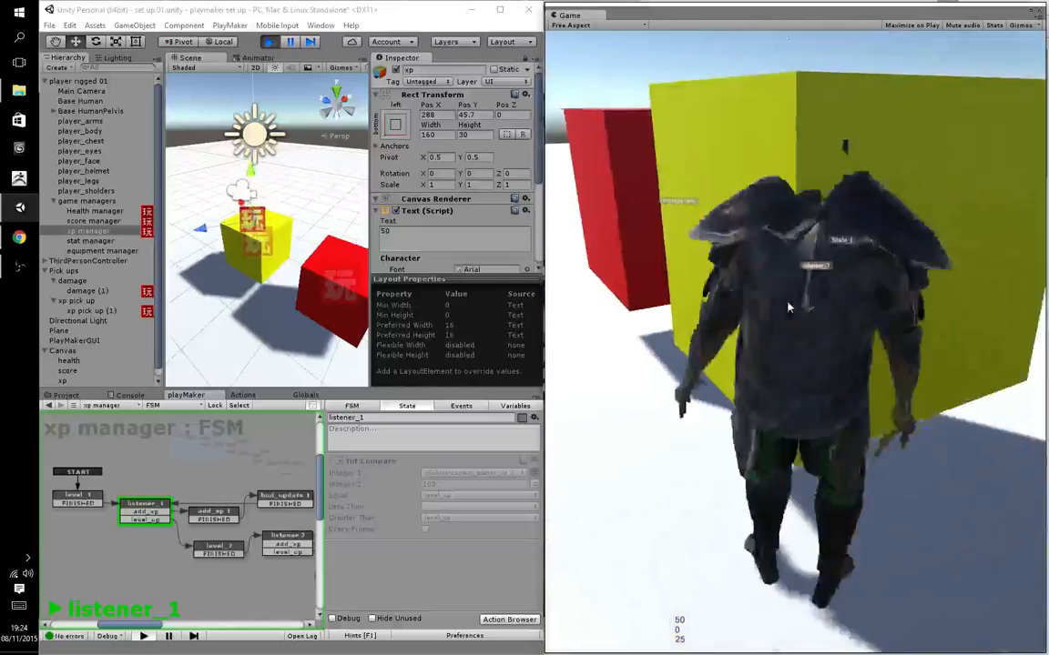
pyautogui.press('w')
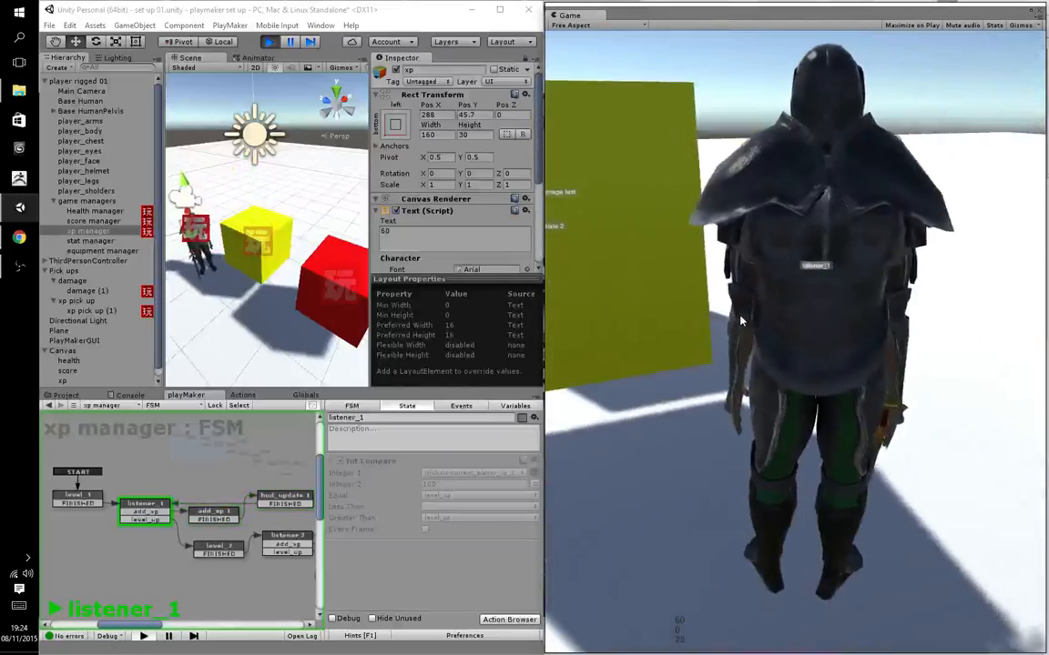
pyautogui.press('space')
pyautogui.press('w')
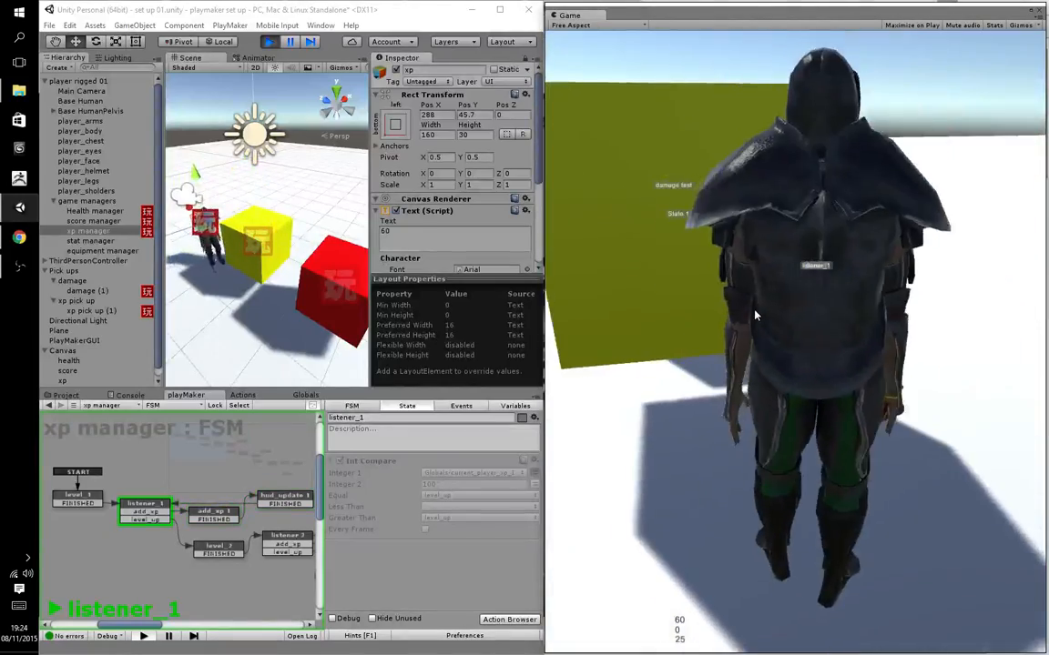
pyautogui.press('w')
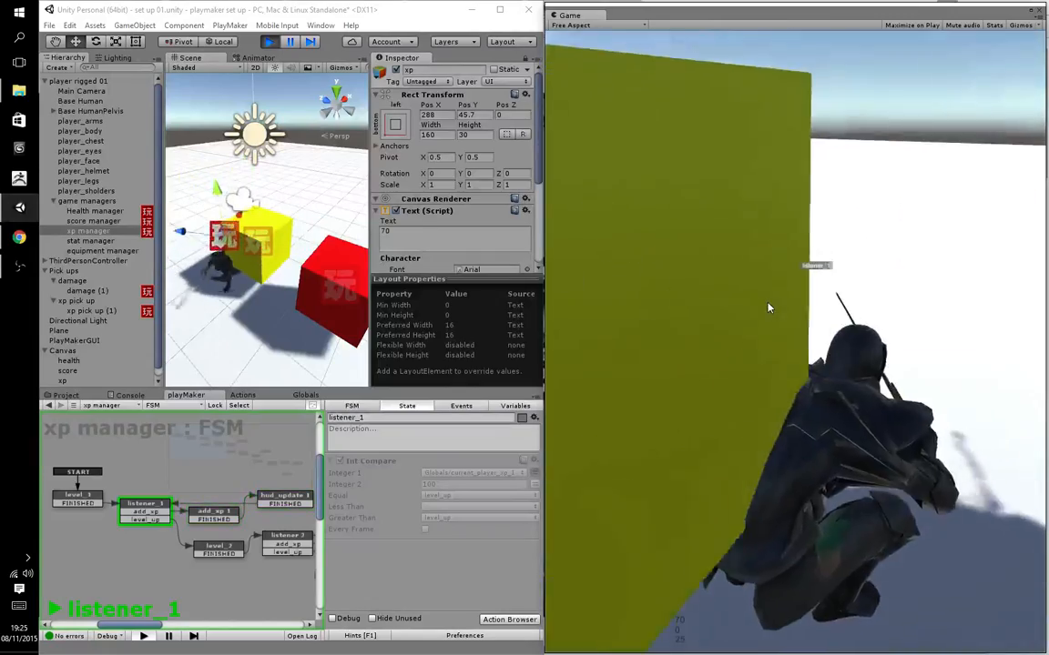
pyautogui.press('space')
pyautogui.press('w')
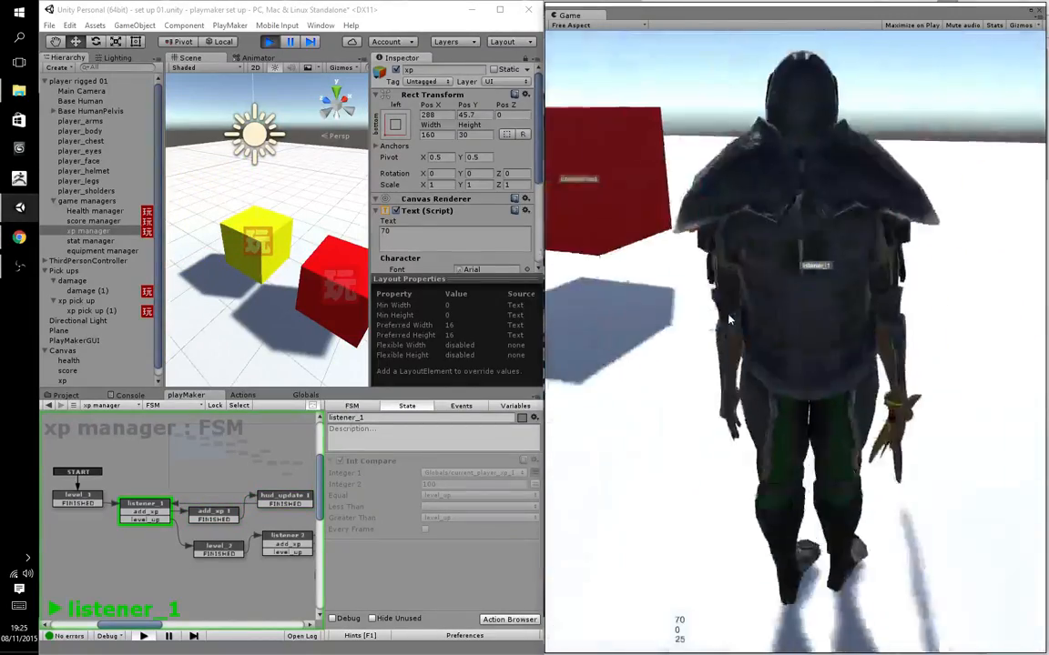
pyautogui.press('w')
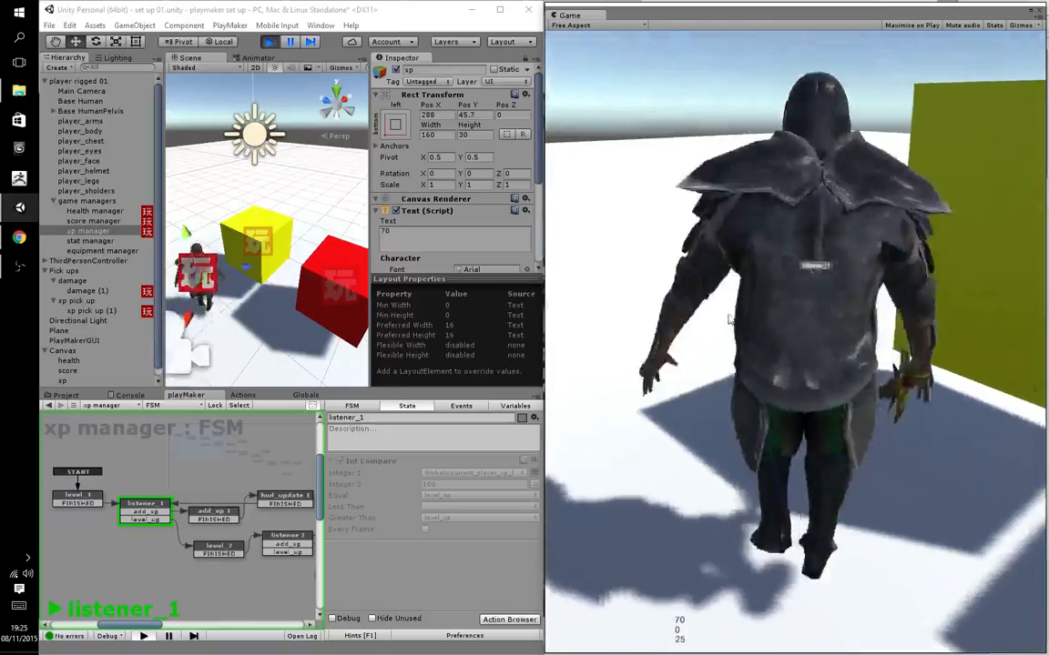
pyautogui.press('w')
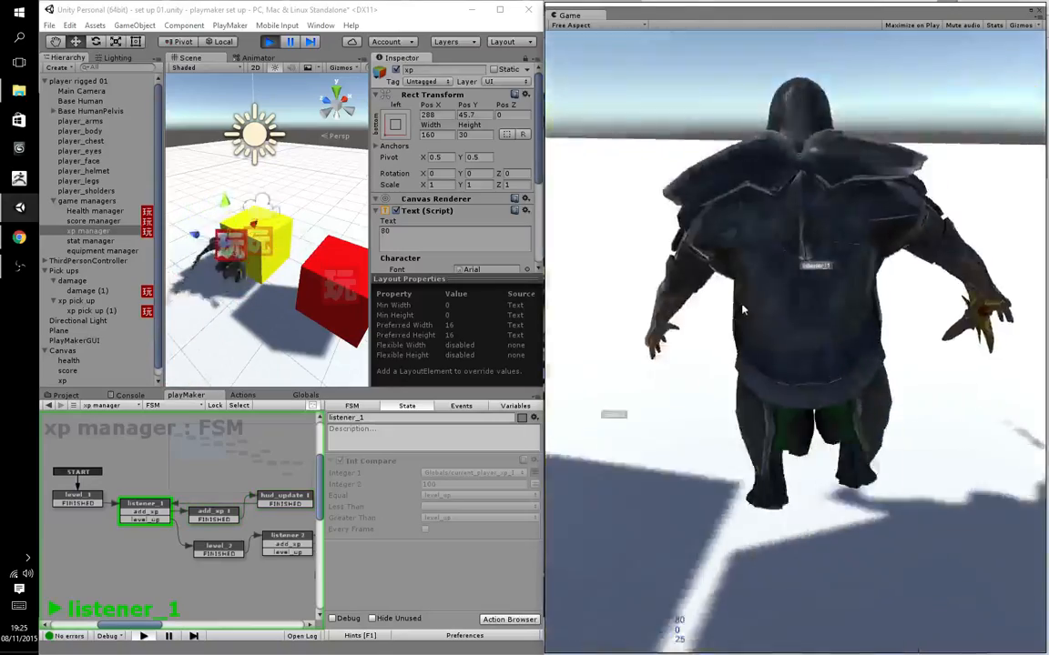
pyautogui.press('w')
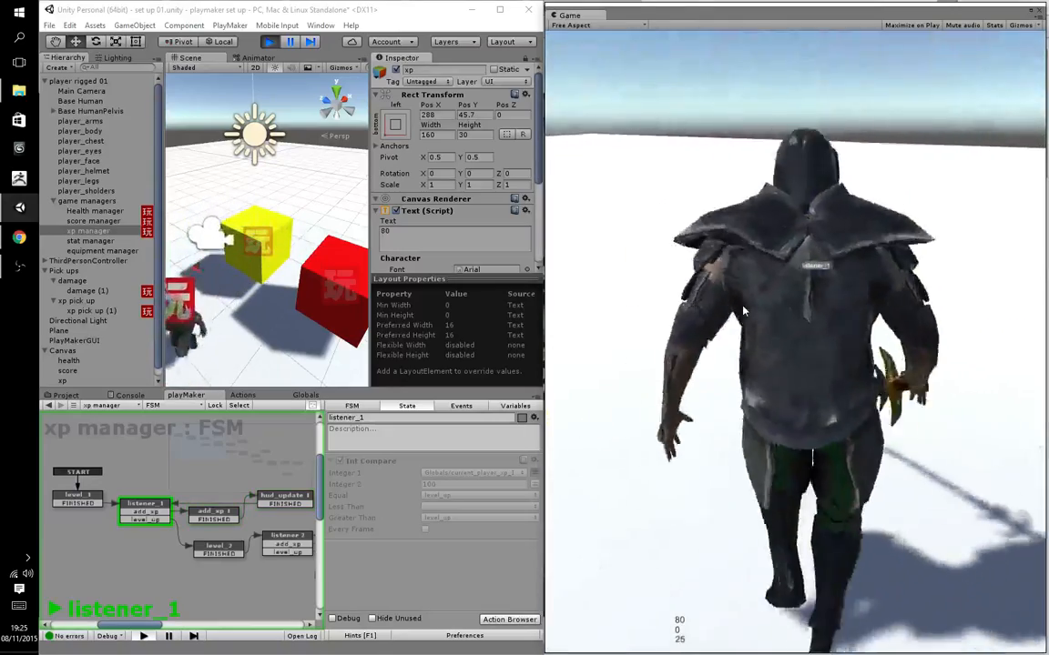
pyautogui.press('space')
pyautogui.press('w')
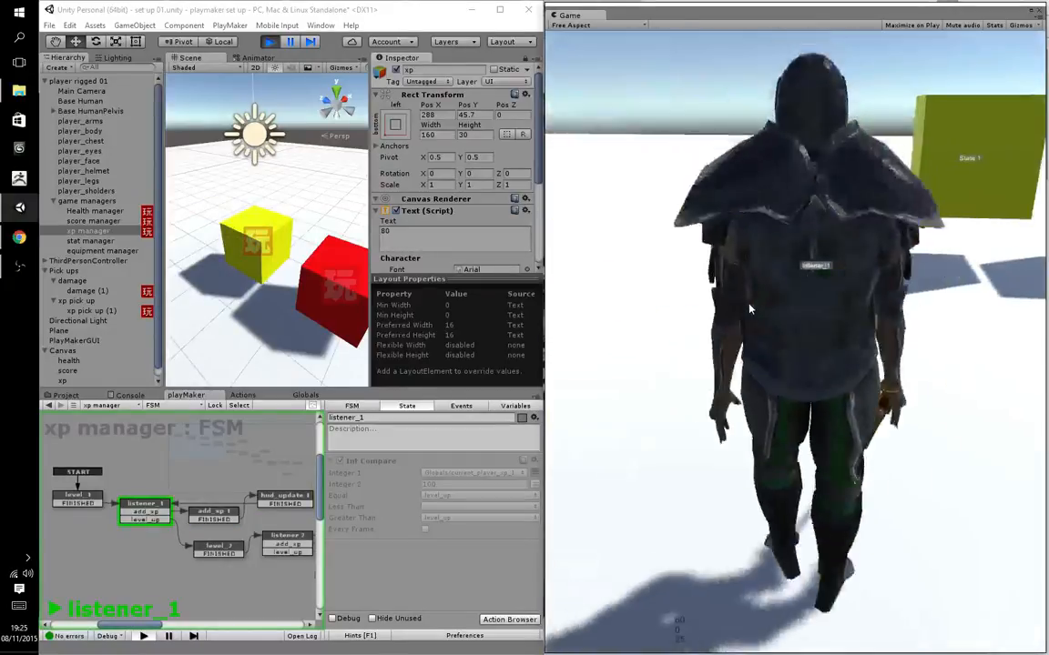
pyautogui.press('w')
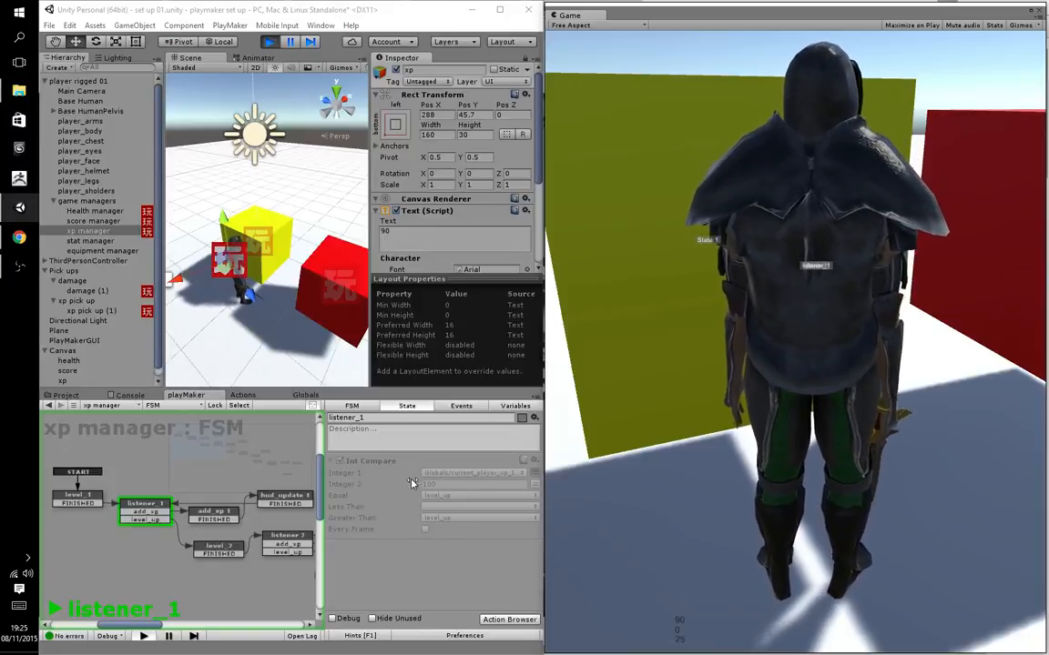
# - Return to the game and walk the character into the yellow cube again to reach 100 XP and trigger the level-up
pyautogui.click(683, 429)
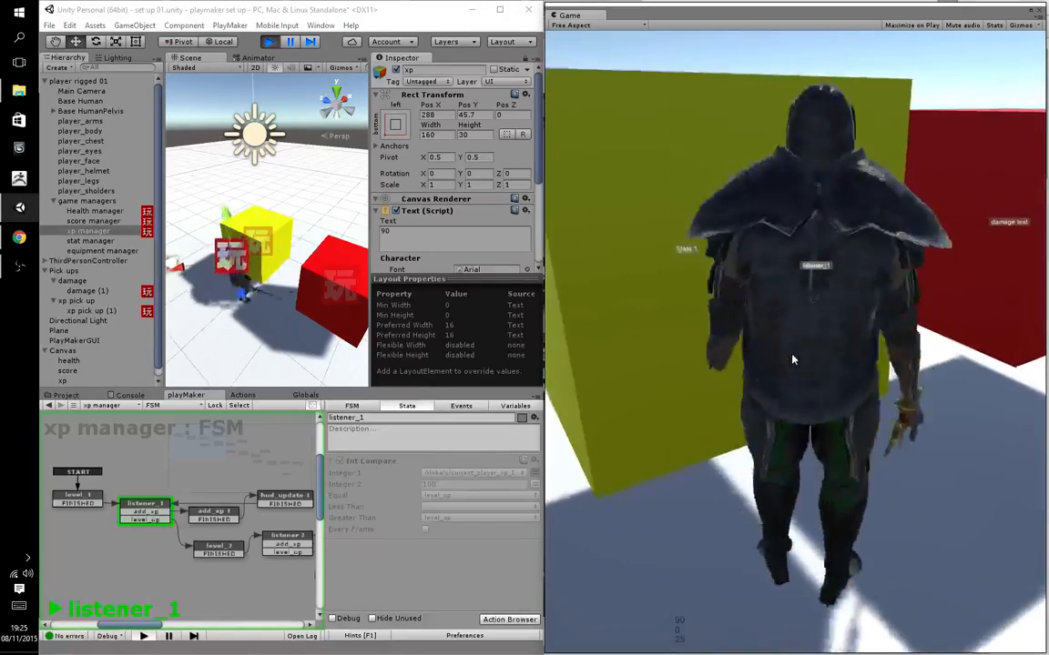
pyautogui.press('w')
pyautogui.press('w')
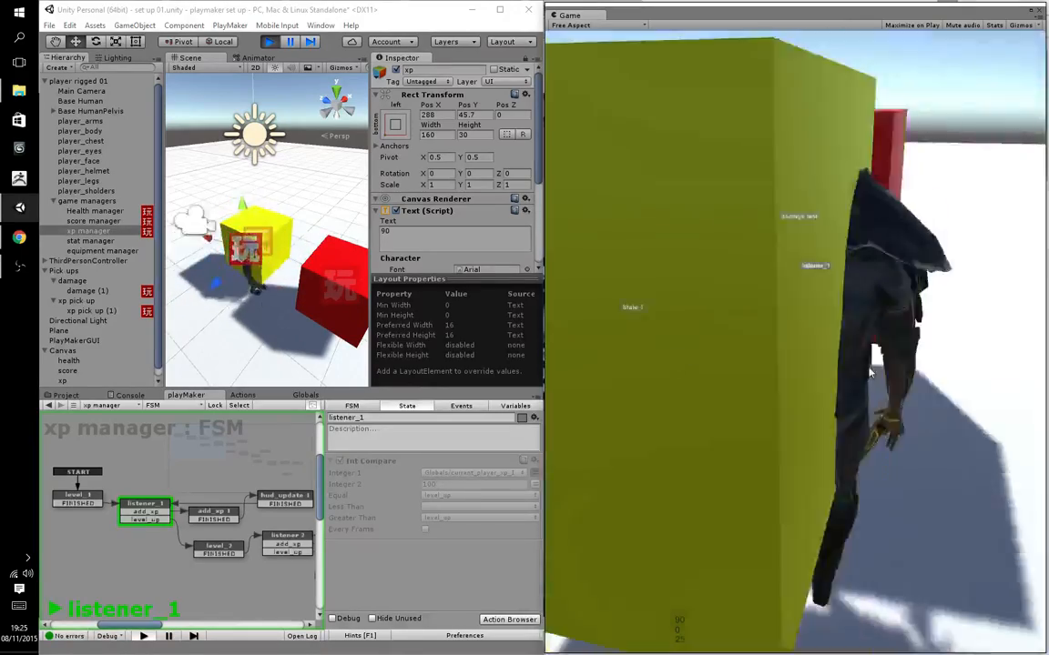
pyautogui.press('w')
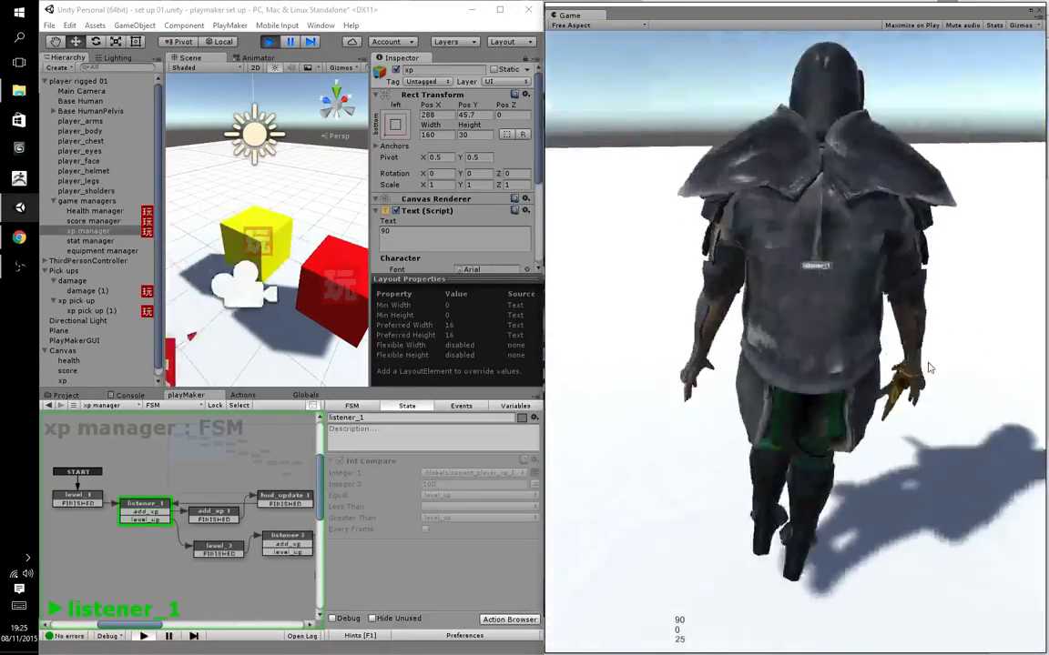
pyautogui.press('space')
pyautogui.press('w')
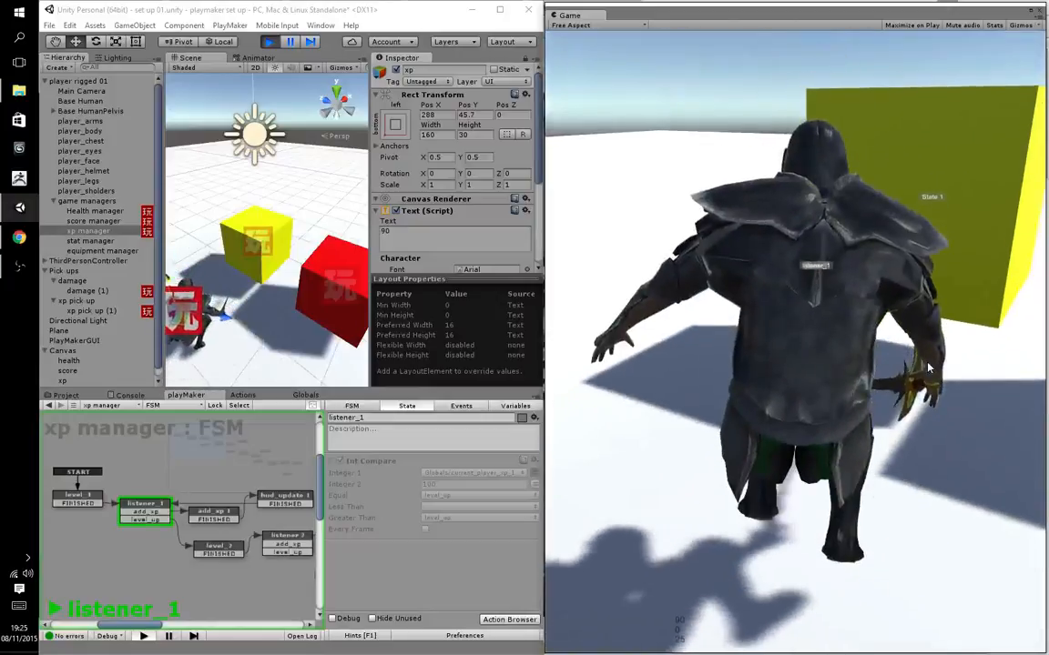
pyautogui.press('w')
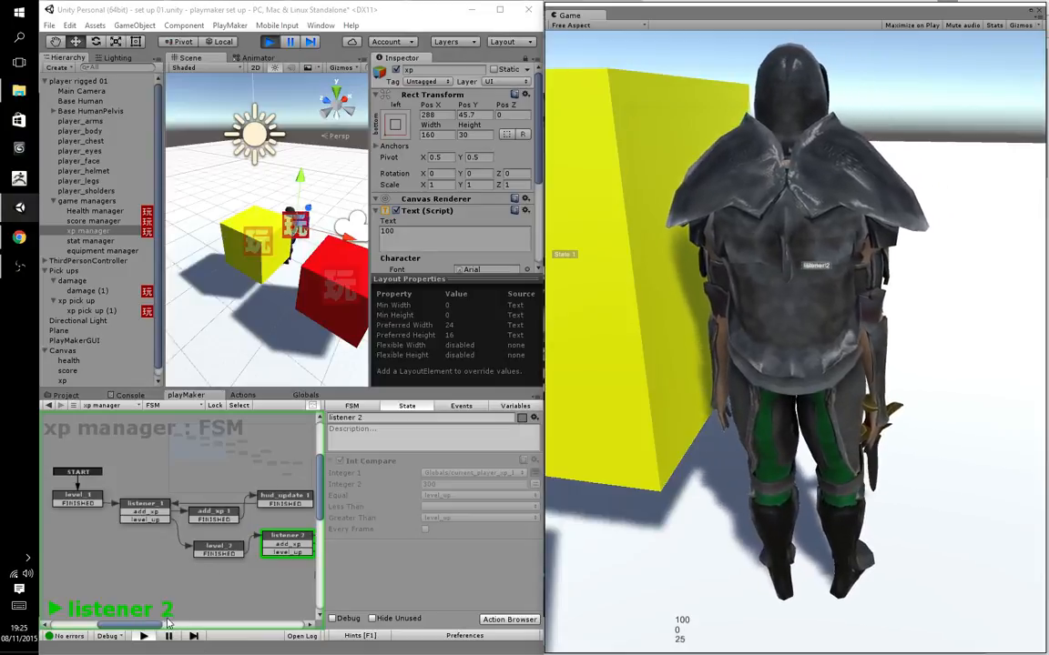
# - Inspect the level_2 state of the xp manager's FSM and expand its Int Add actions for base_defense, base_health and base_power
pyautogui.click(226, 581)
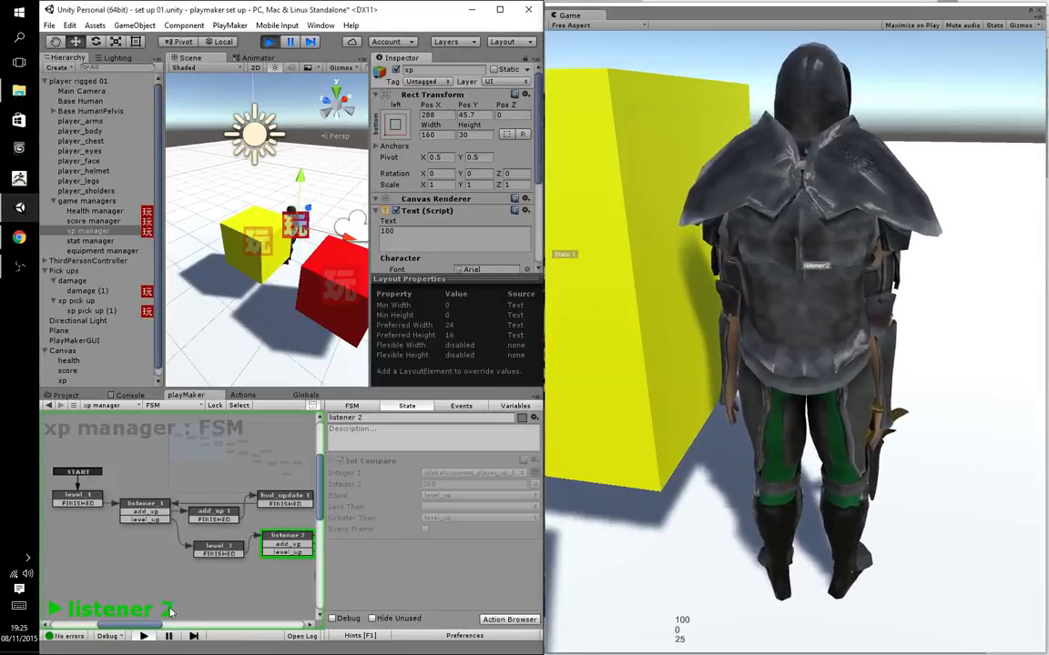
pyautogui.click(219, 548)
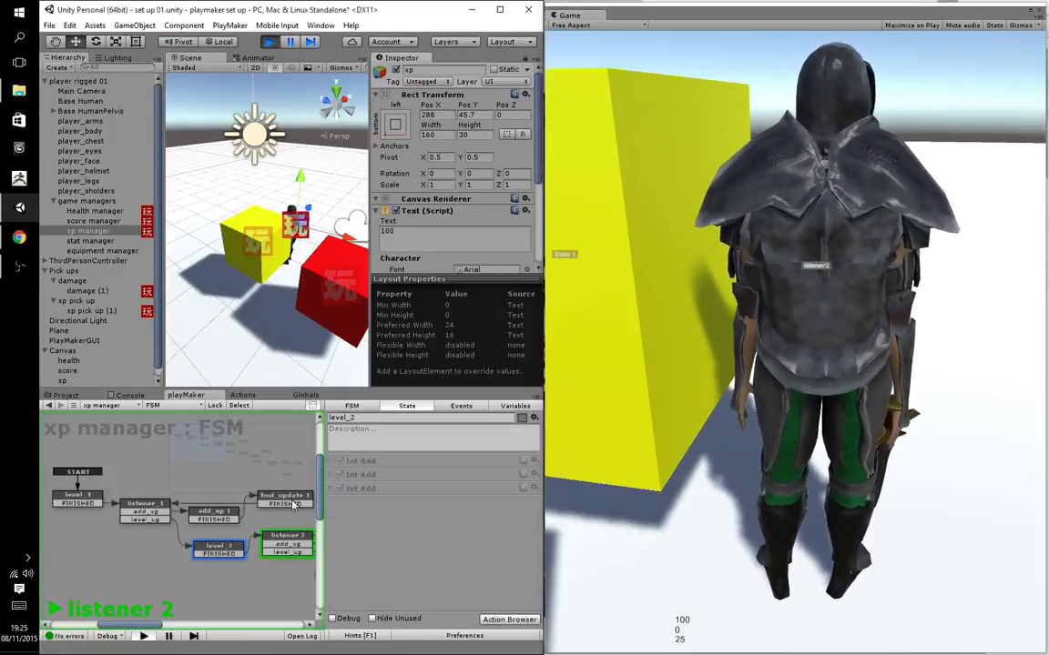
pyautogui.click(330, 462)
pyautogui.click(331, 515)
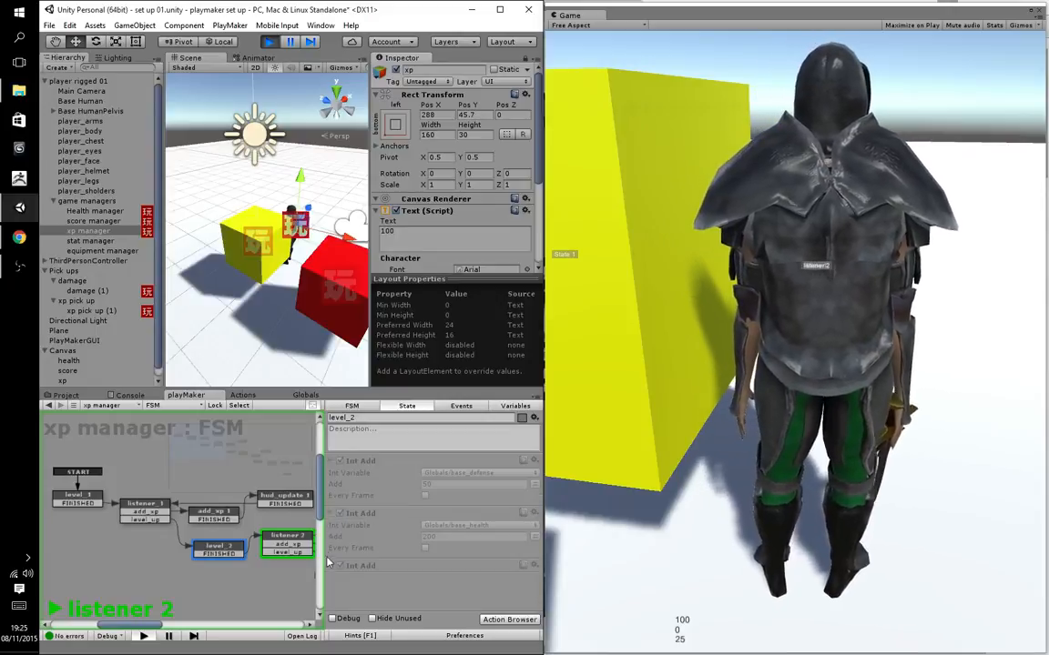
pyautogui.click(331, 566)
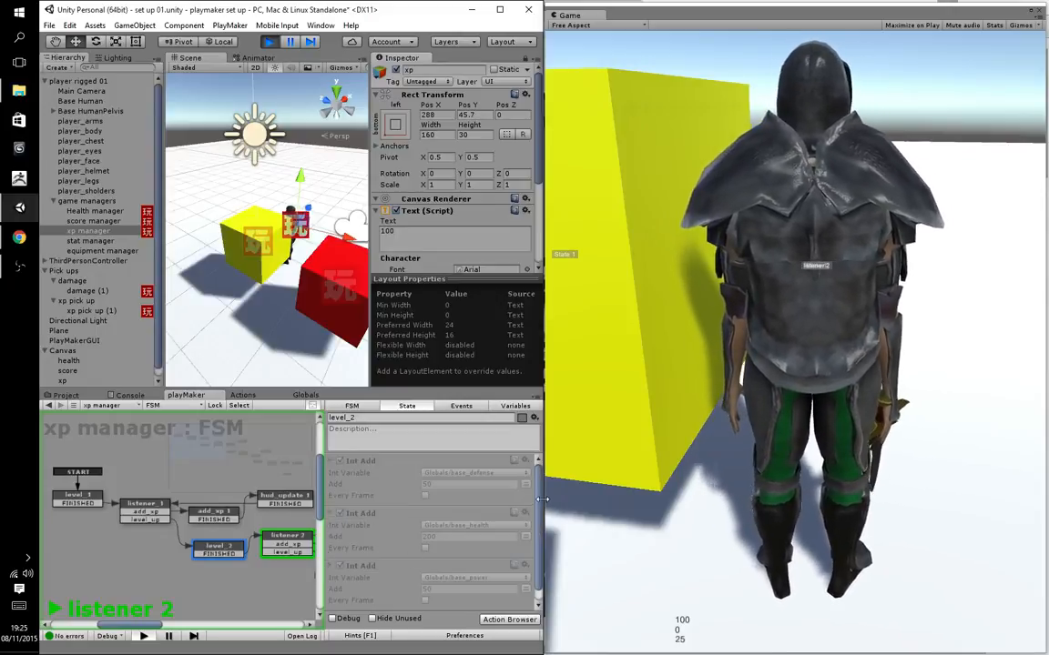
pyautogui.scroll(-1, 428, 501)
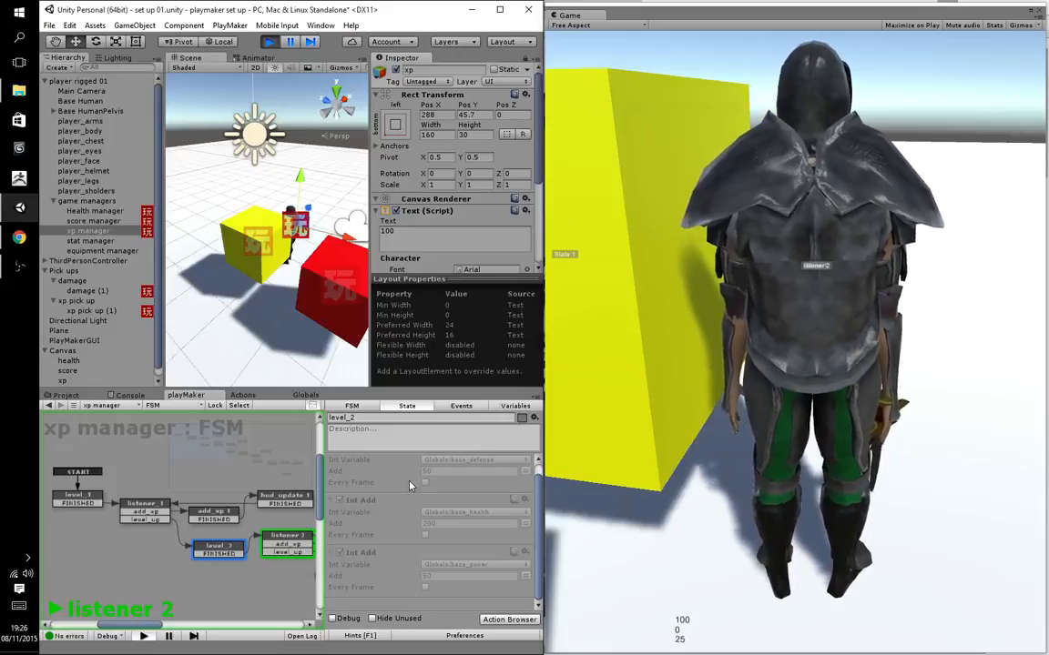
# - Stop the game and review the list of PlayMaker global variables down to XP_manager
pyautogui.click(516, 406)
pyautogui.click(305, 395)
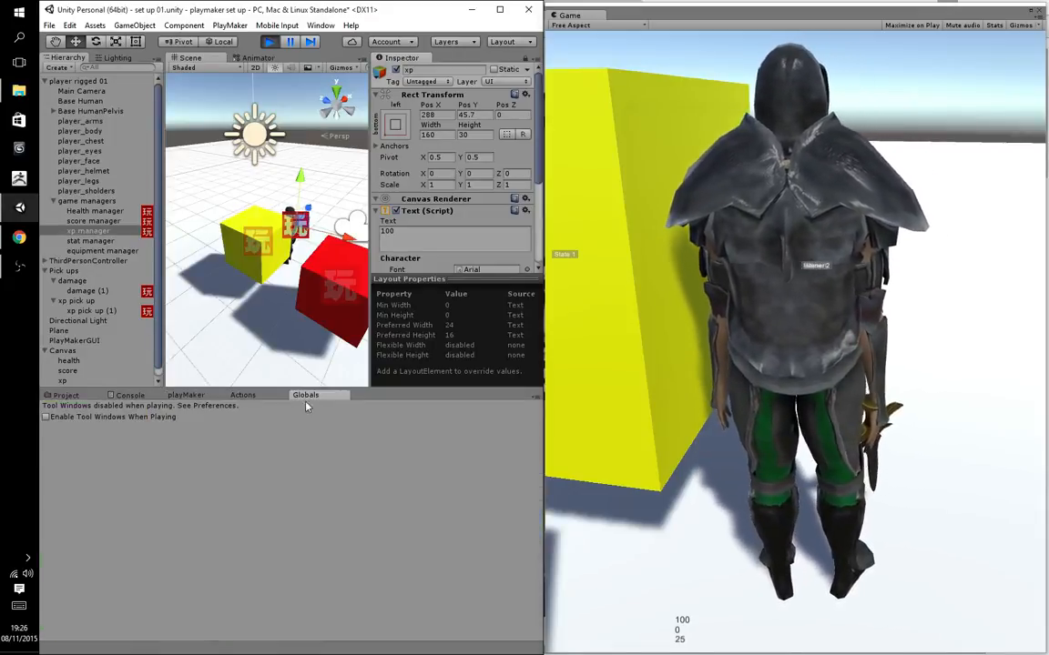
pyautogui.click(269, 41)
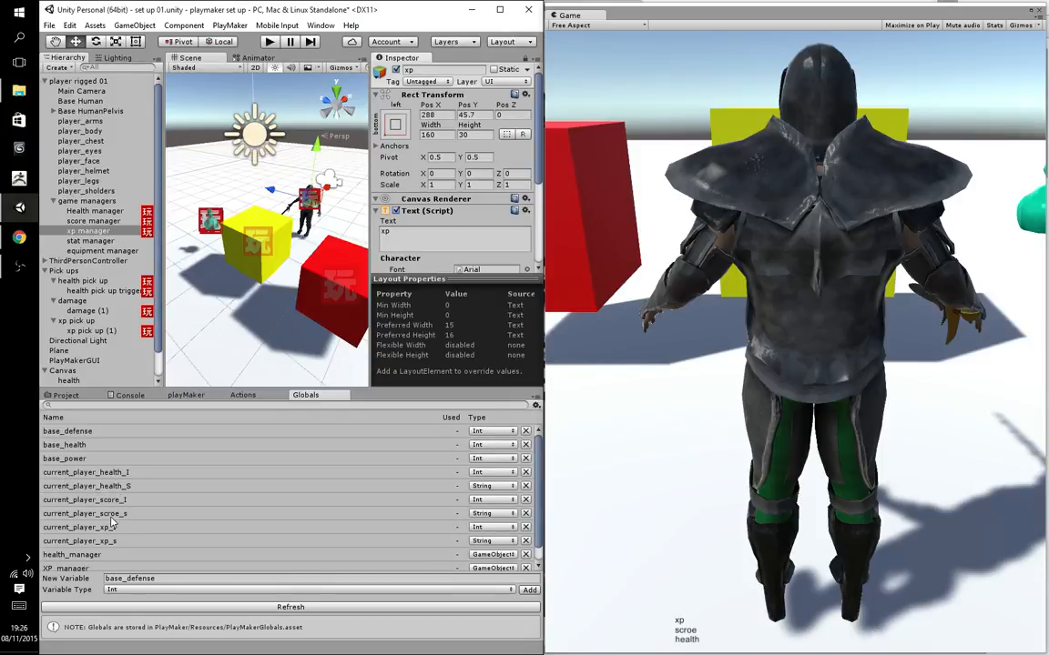
pyautogui.scroll(-1, 99, 492)
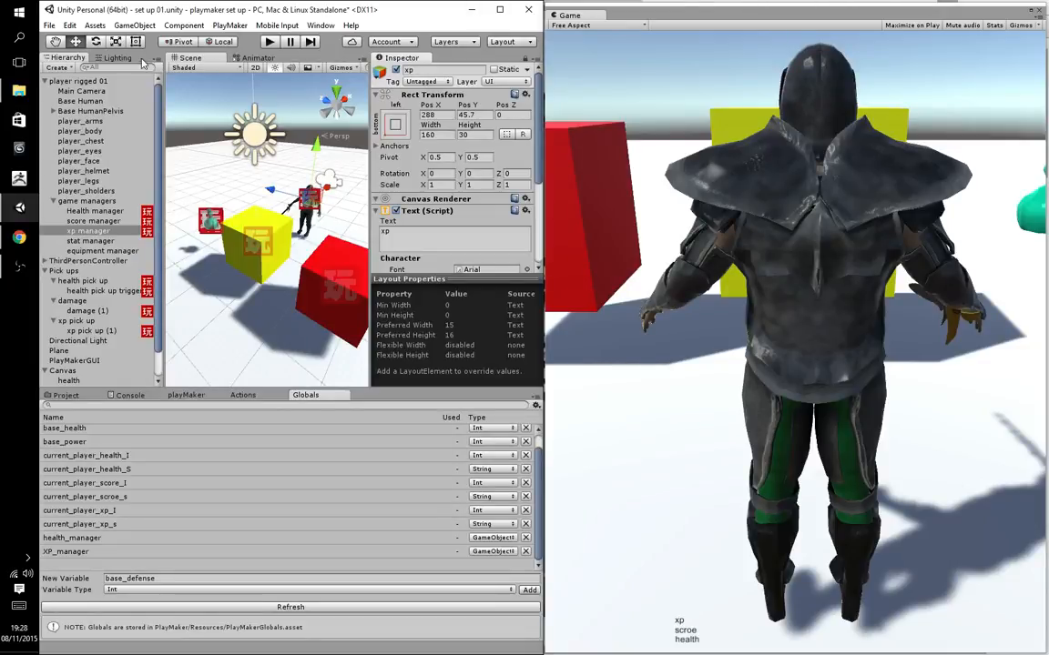
# - Run the game and walk the character through the green health pickup and into the yellow XP cube
pyautogui.click(270, 41)
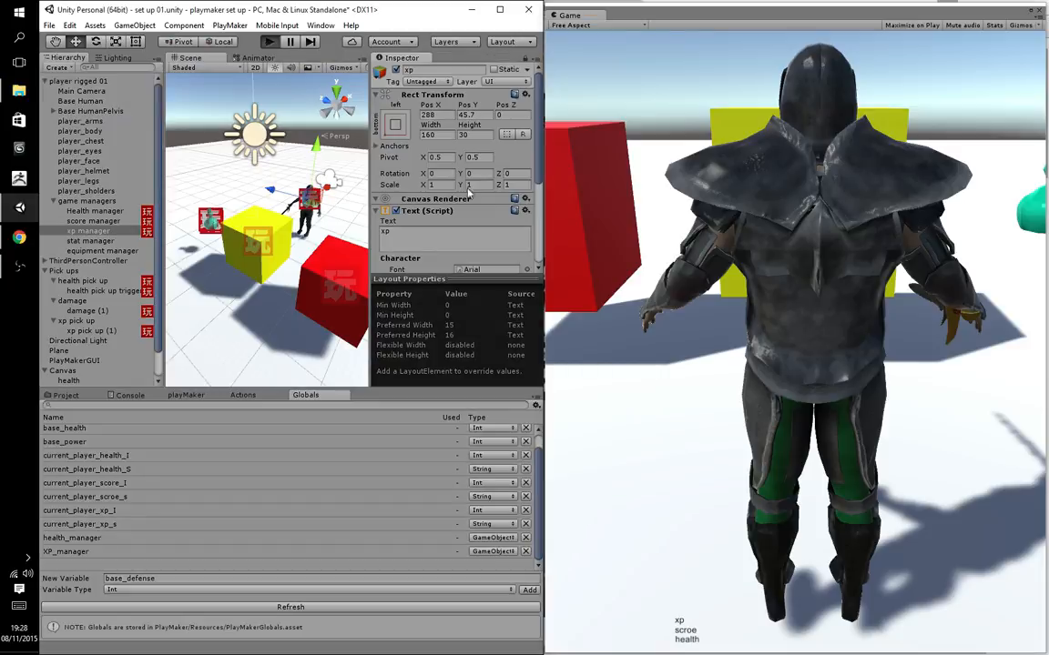
pyautogui.click(825, 281)
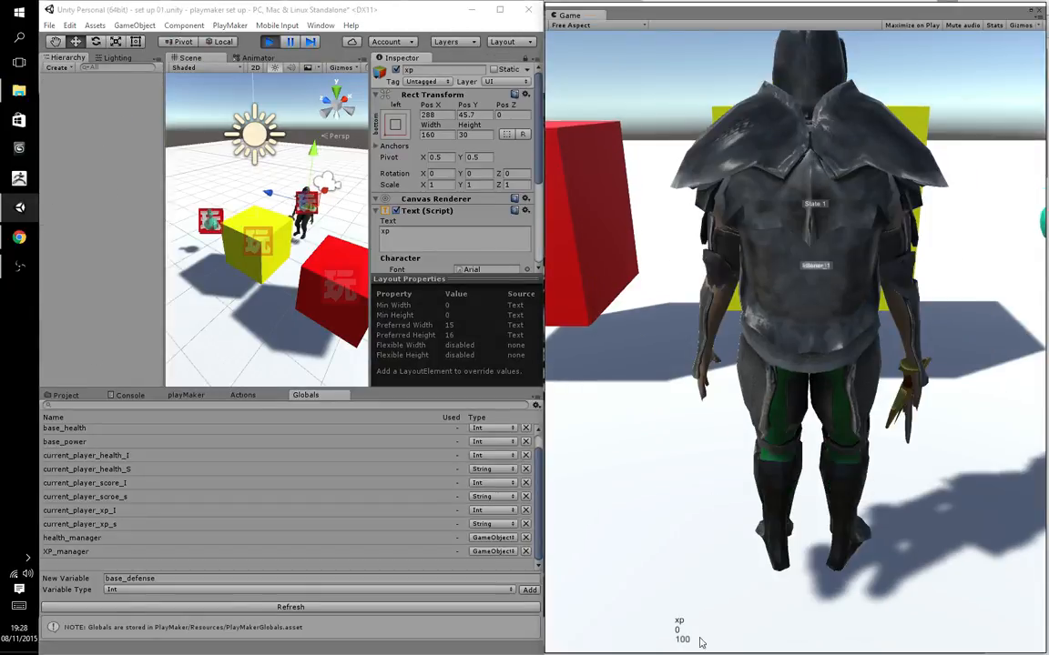
pyautogui.press('w')
pyautogui.press('a')
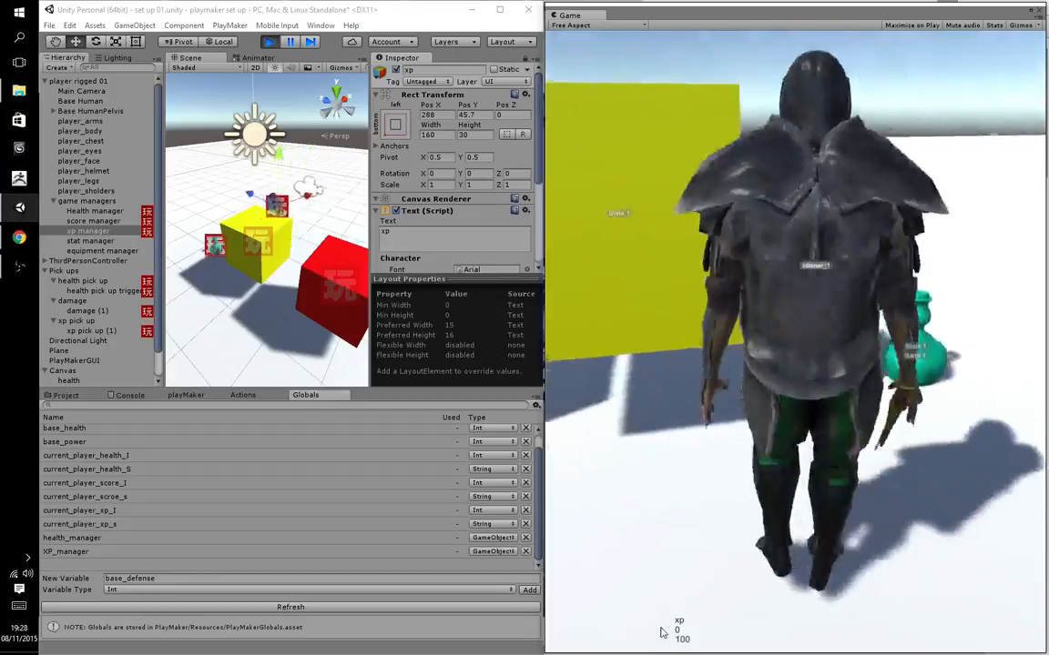
pyautogui.press('a')
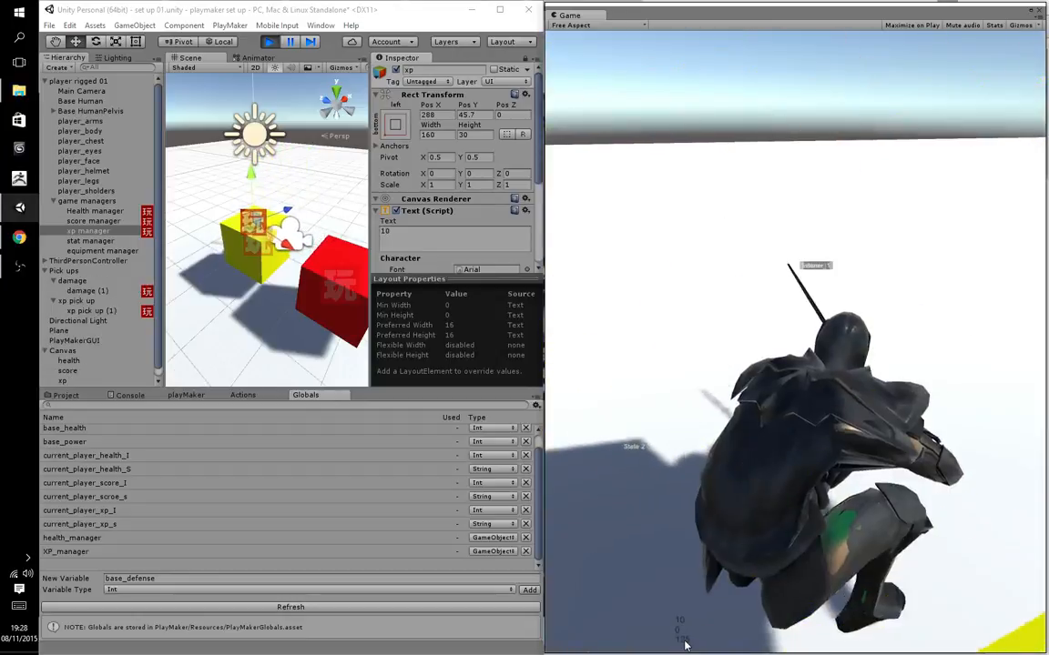
# - Walk the character out of the yellow cube and turn it around to face the red and yellow cubes
pyautogui.press('a')
pyautogui.press('a')
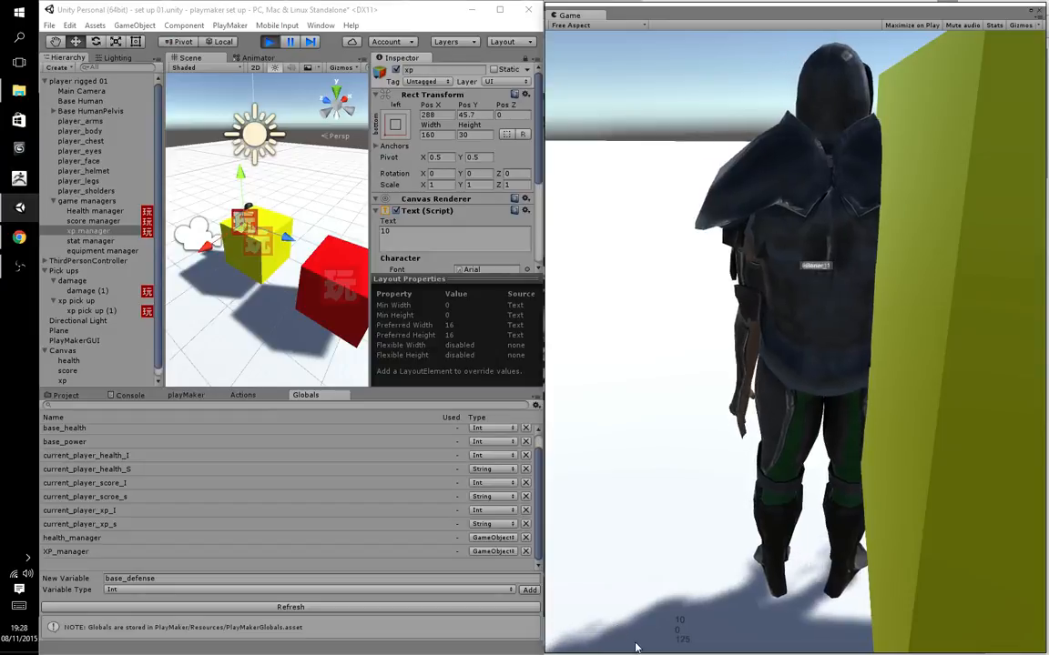
pyautogui.press('w')
pyautogui.press('d')
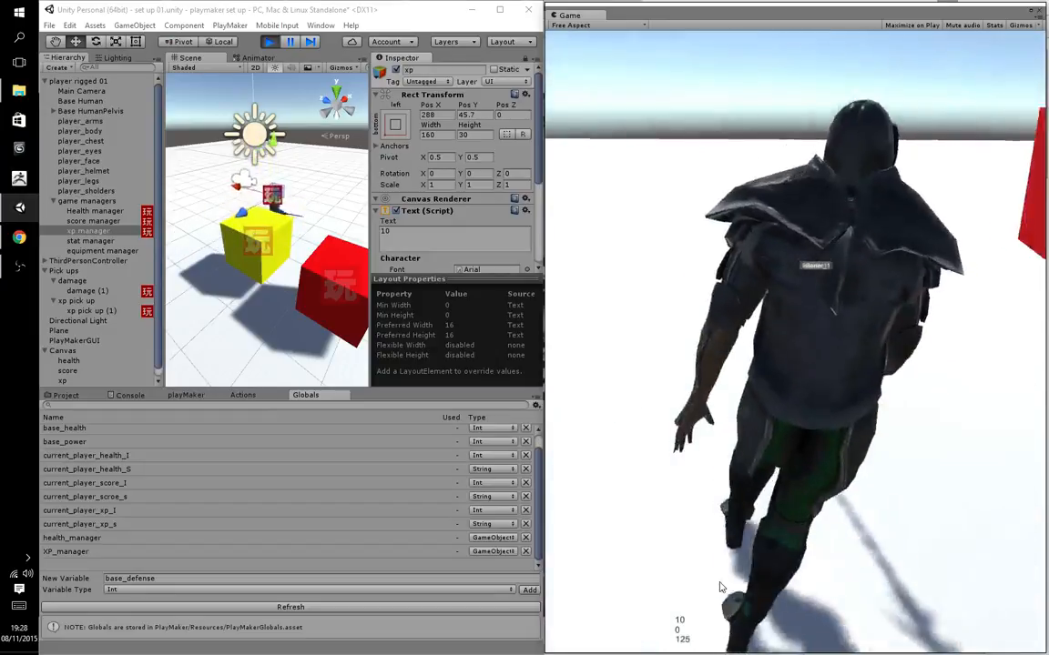
pyautogui.press('a')
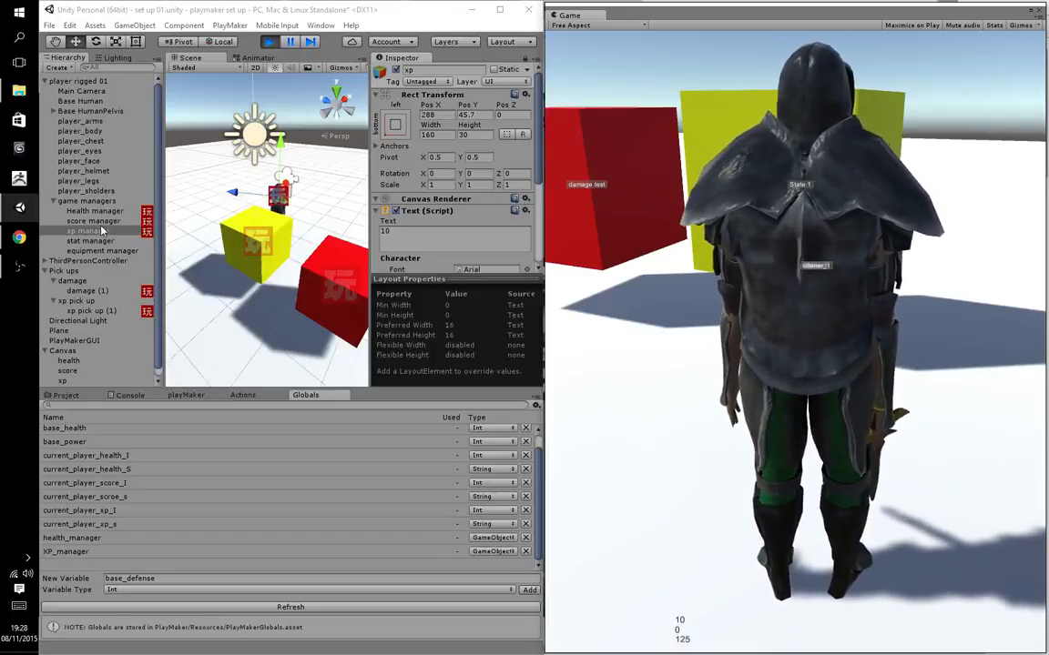
# - Show the xp manager's FSM graph while the game runs and walk the character toward the yellow cube
pyautogui.click(188, 398)
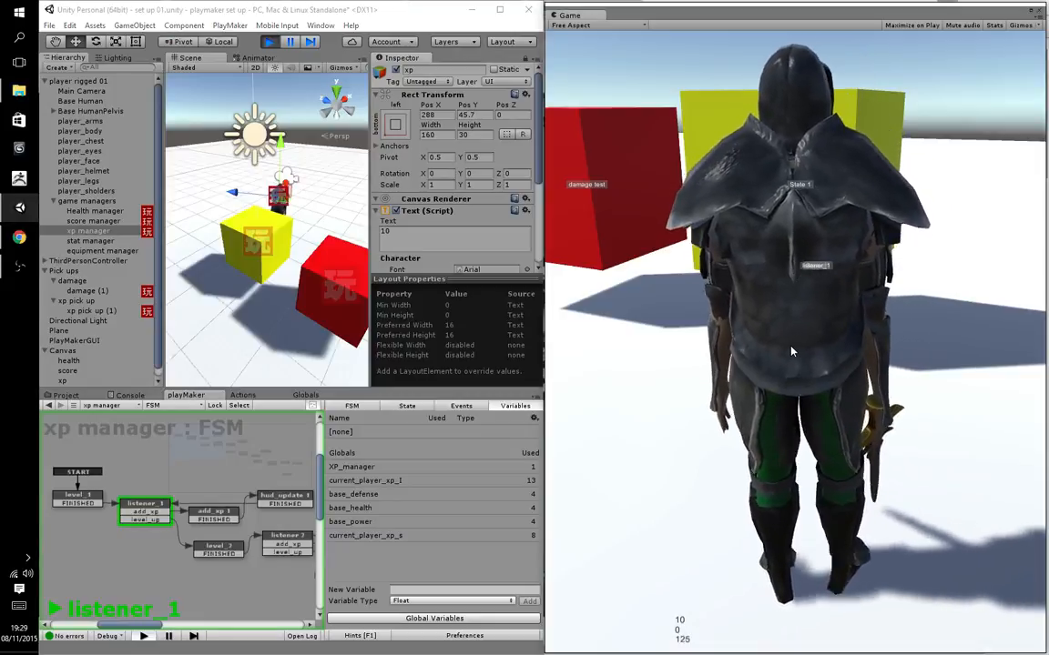
pyautogui.press('w')
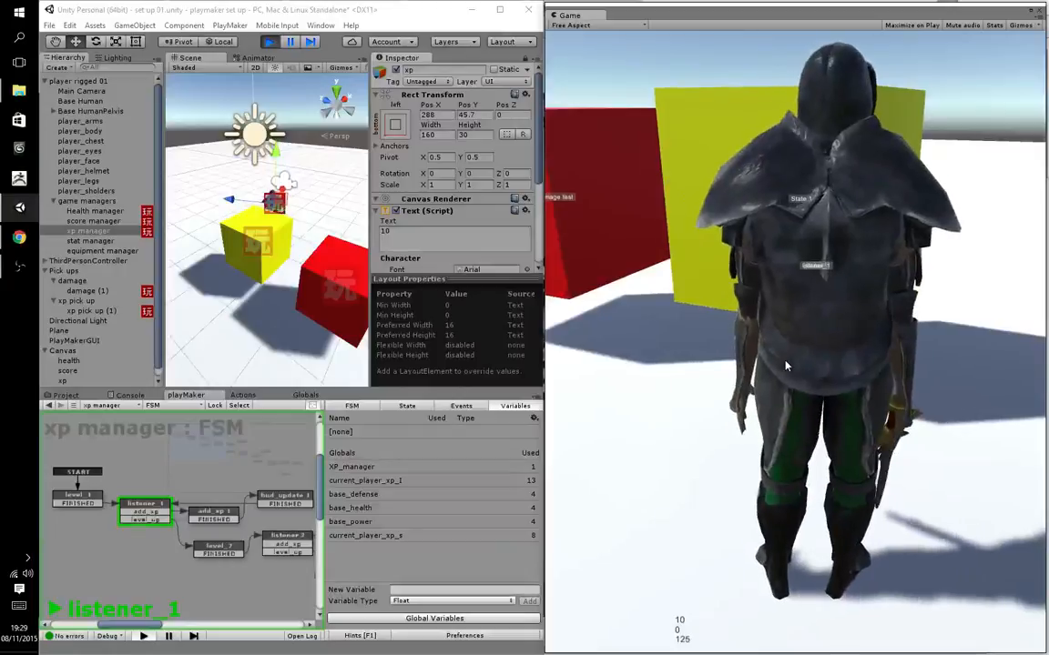